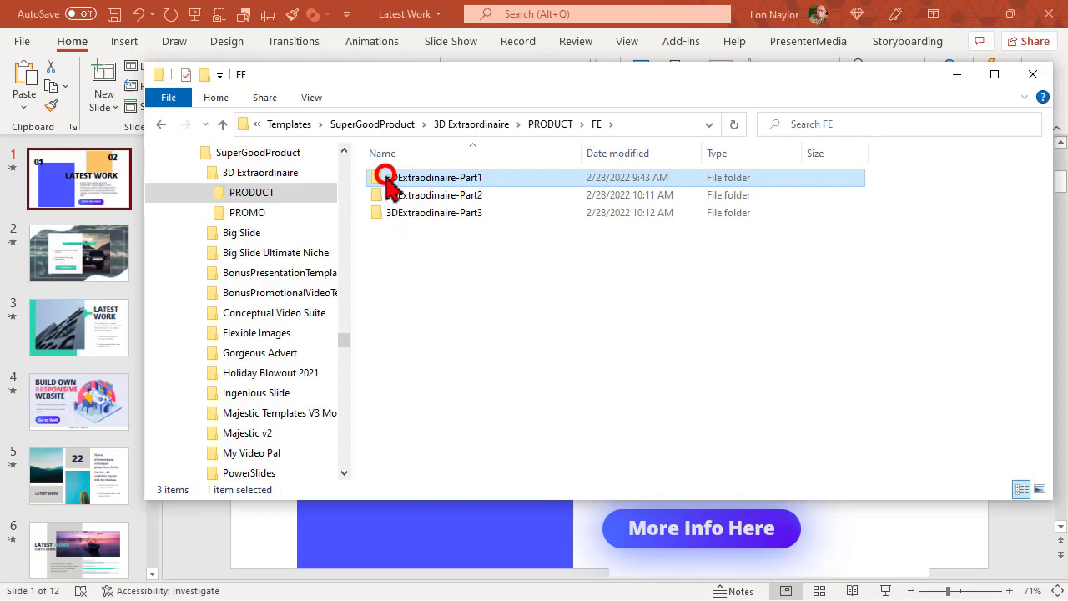
- Browse Part1's Boost Your Business, Contact Us, Covid and Location folders, then open 3DExtraordinaire-Part2
double_click(385, 177)
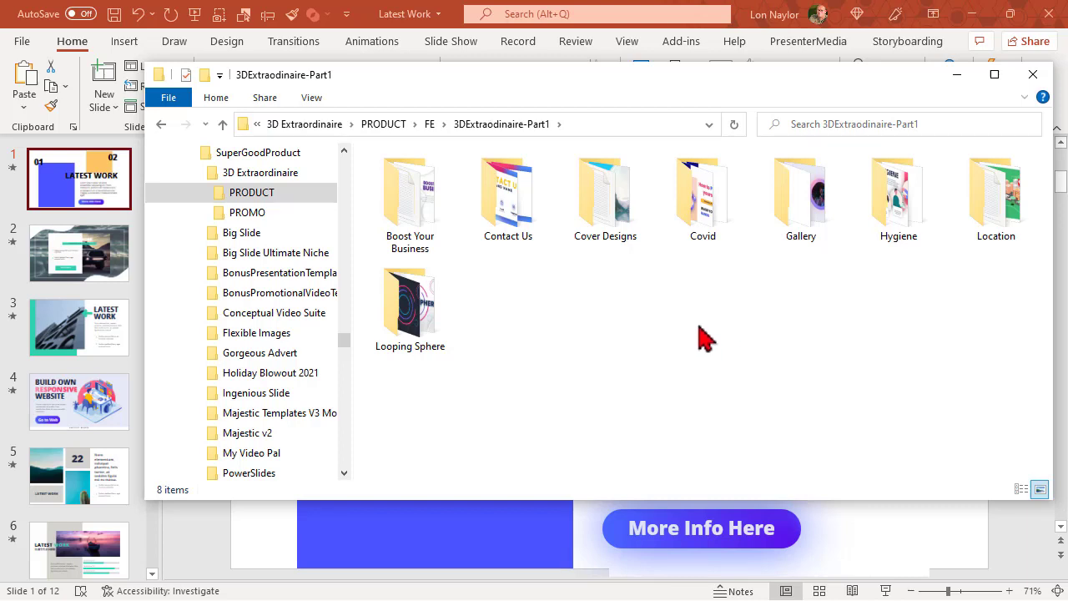
click(407, 219)
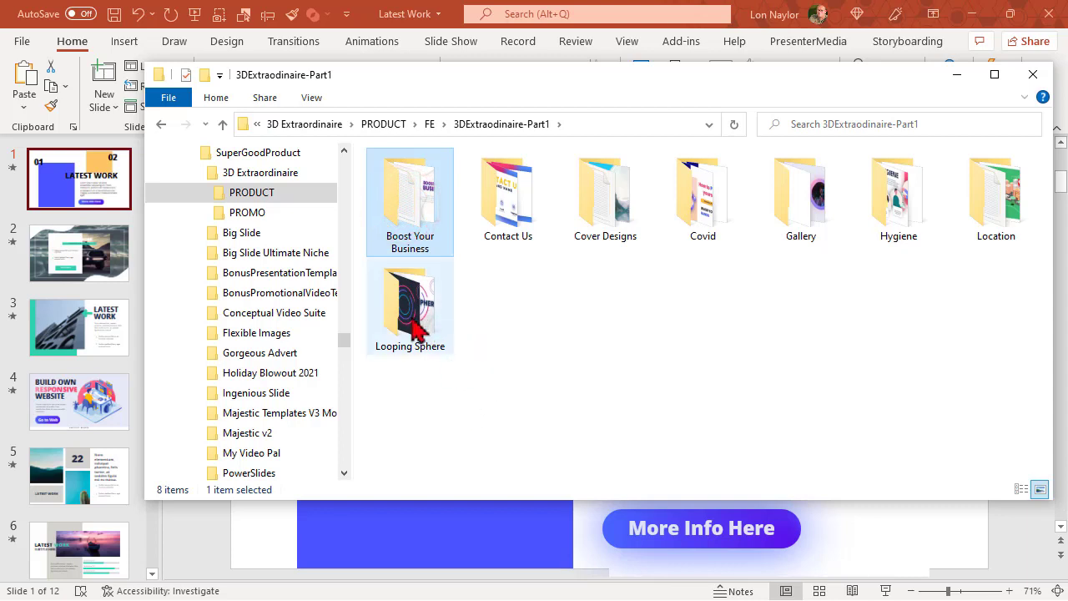
click(510, 216)
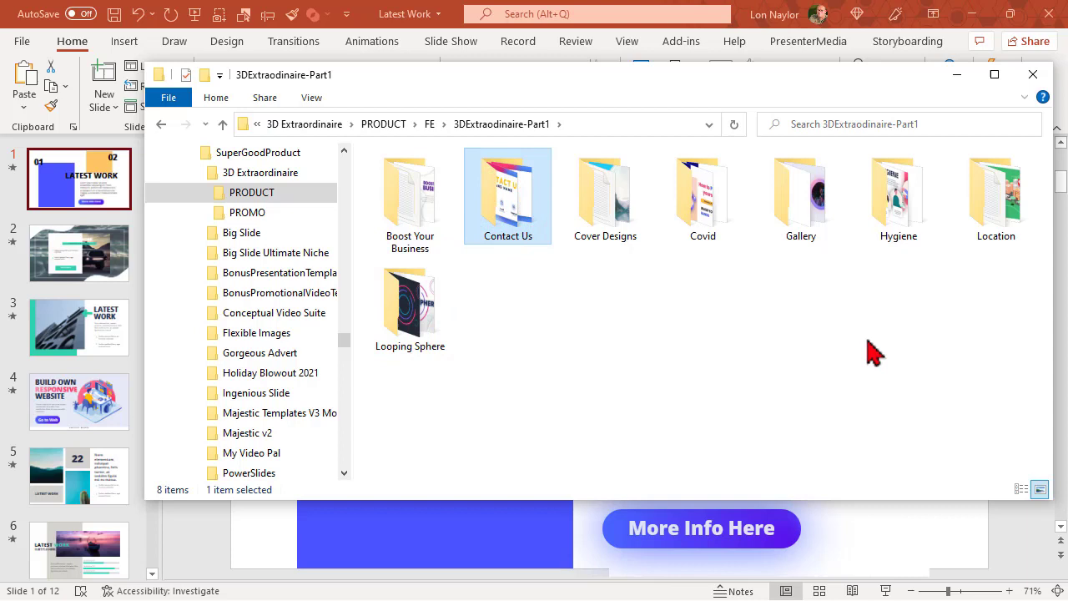
click(709, 211)
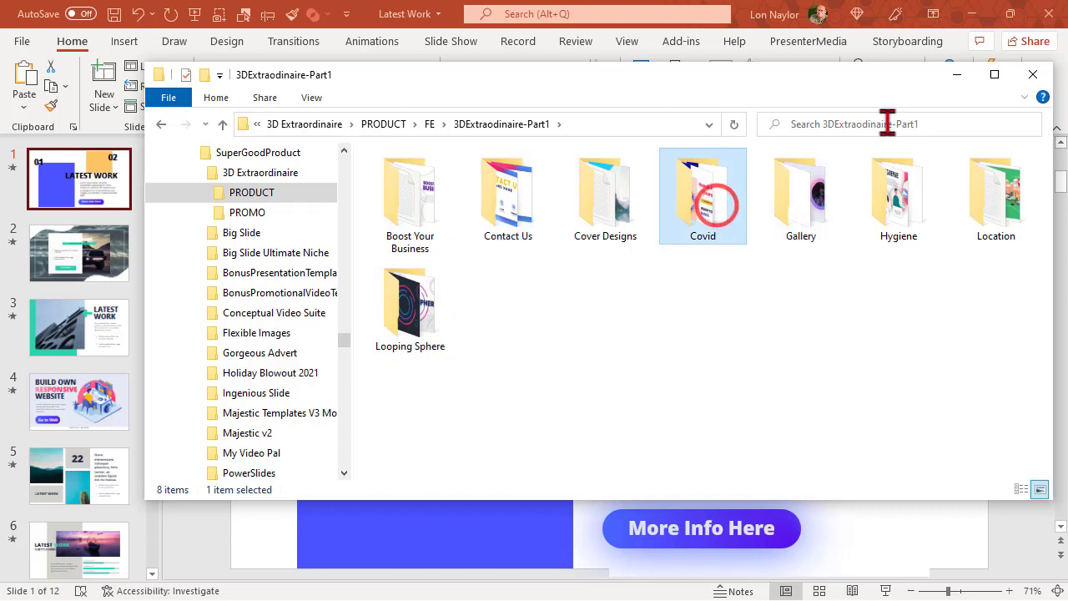
click(982, 200)
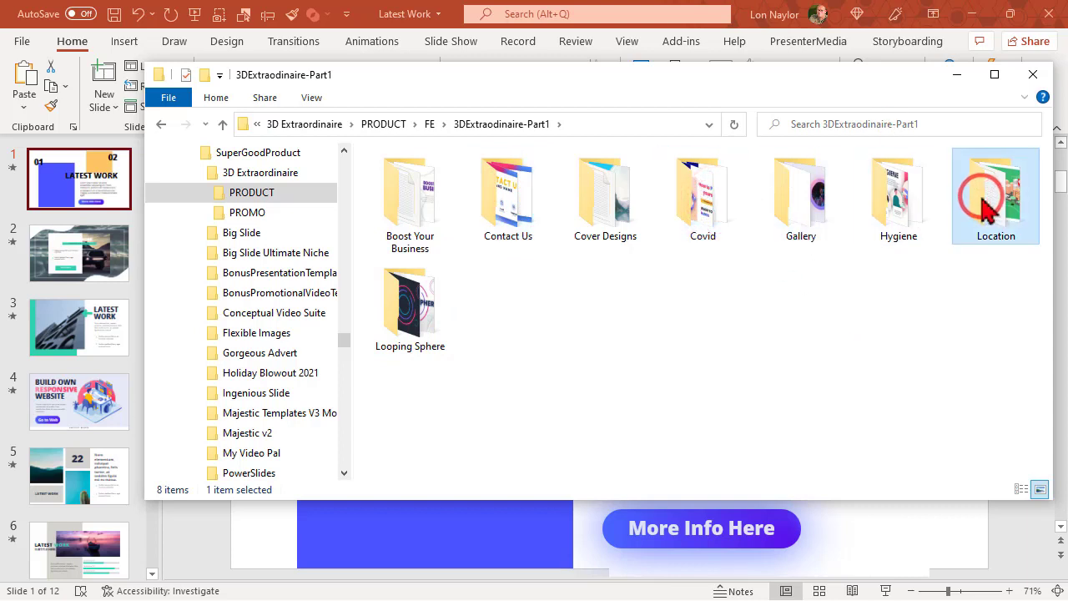
click(429, 124)
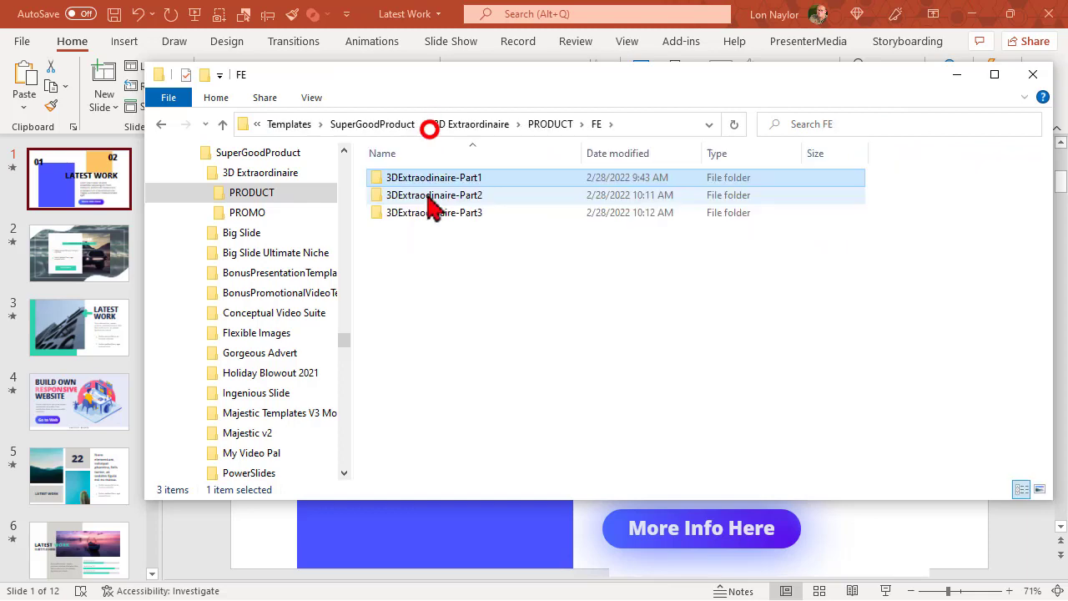
double_click(428, 197)
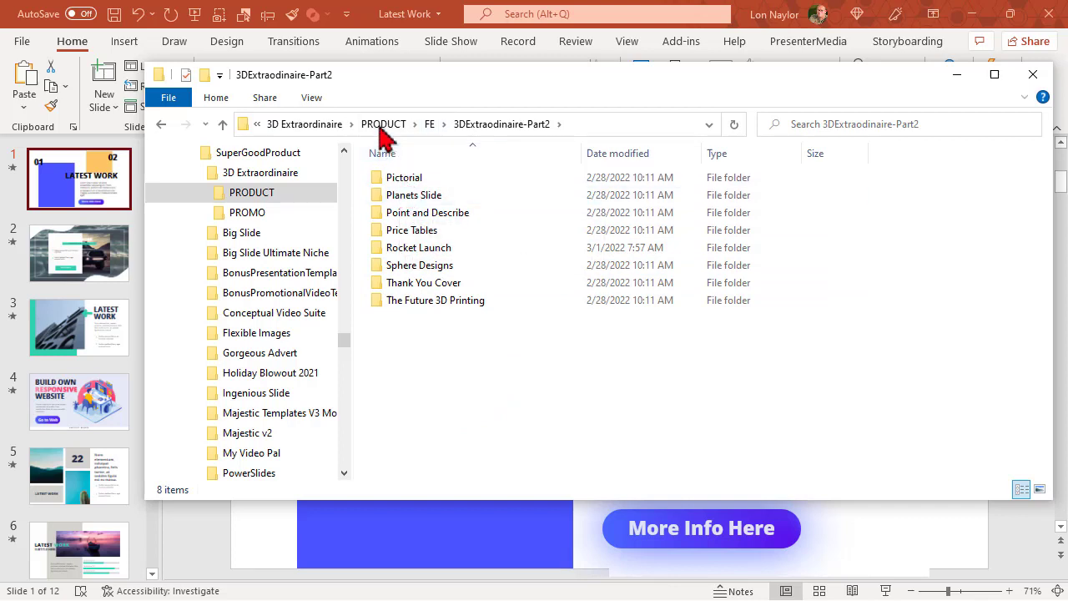
- Navigate from PRODUCT through OTO and 3DExtraordinaire-Upgrade2 into the Latest Work template folder
click(383, 124)
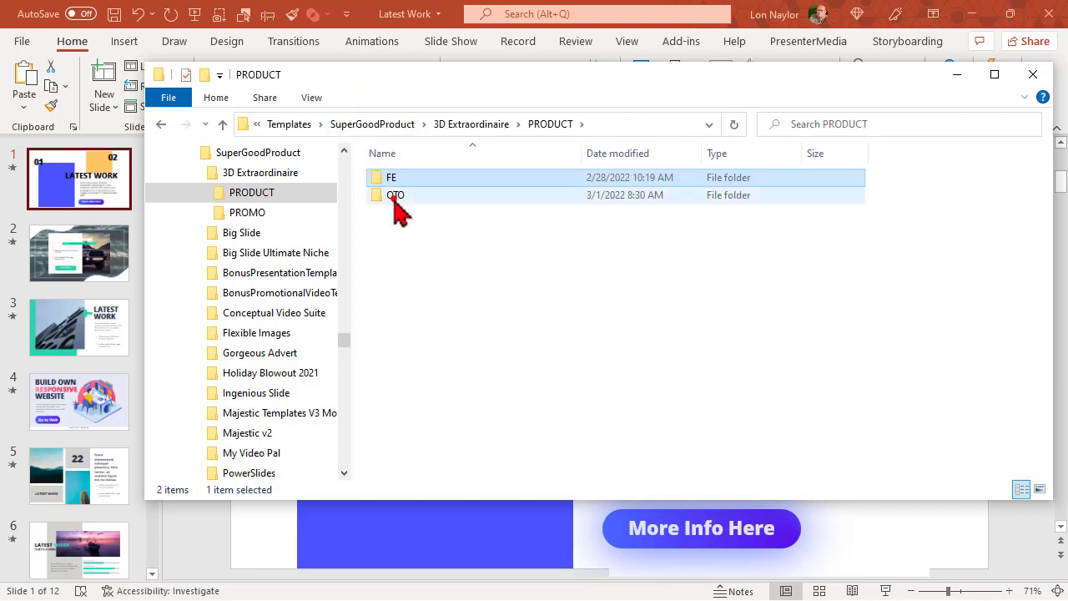
double_click(394, 198)
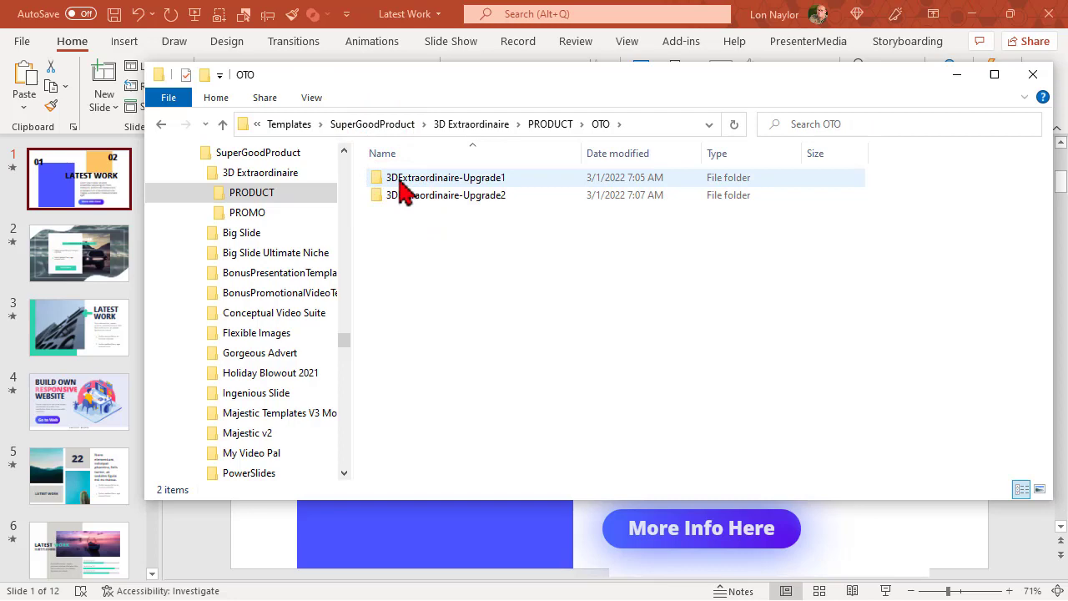
double_click(401, 179)
key(alt+Left)
double_click(418, 196)
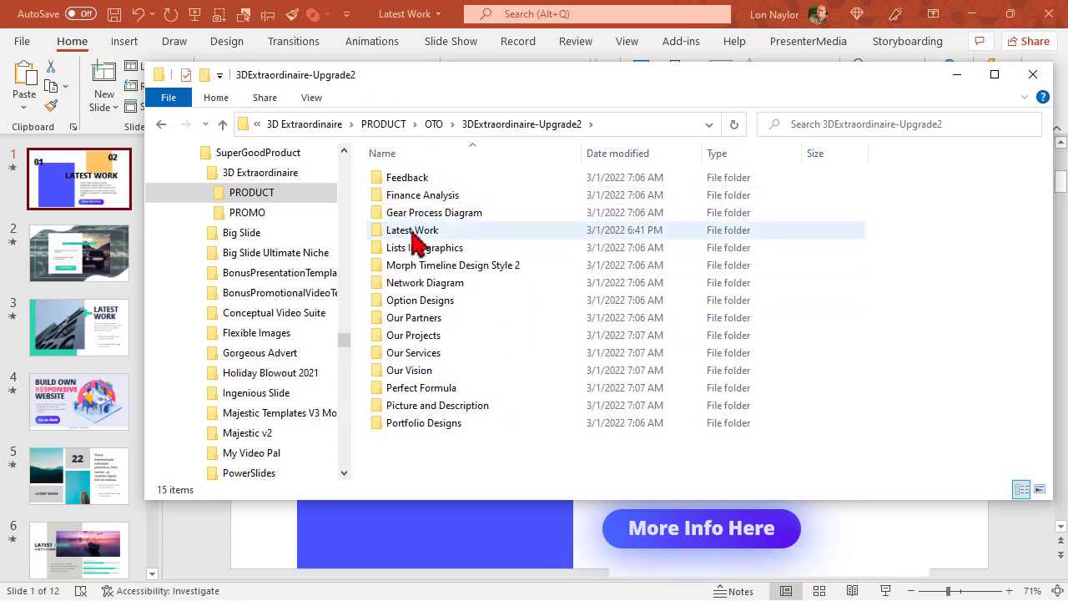
click(415, 230)
double_click(377, 233)
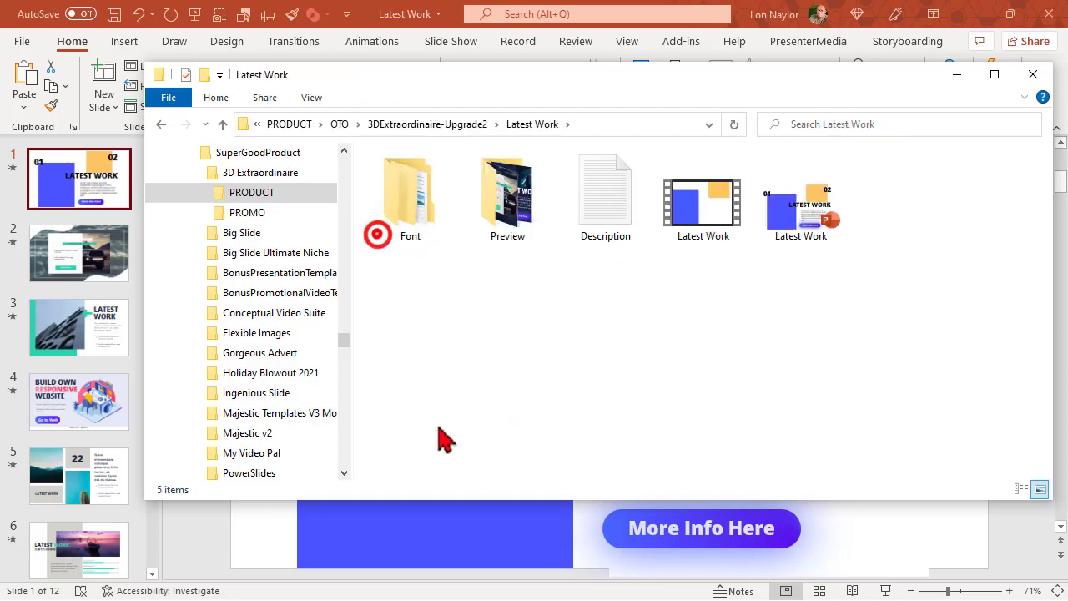
- Peek inside the Font folder, return to Latest Work, and select its video file
click(397, 200)
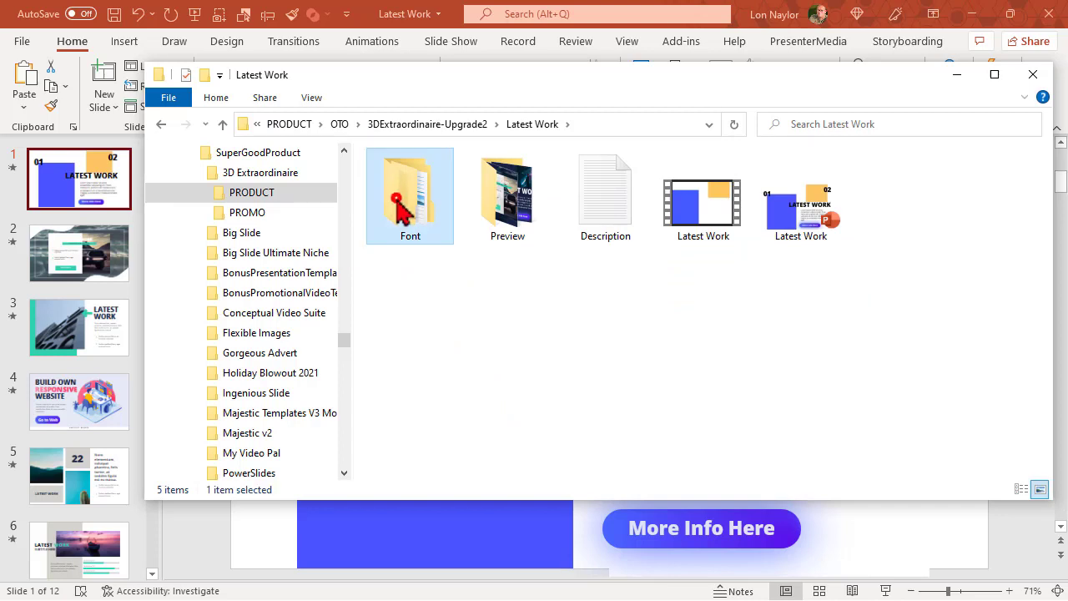
double_click(399, 211)
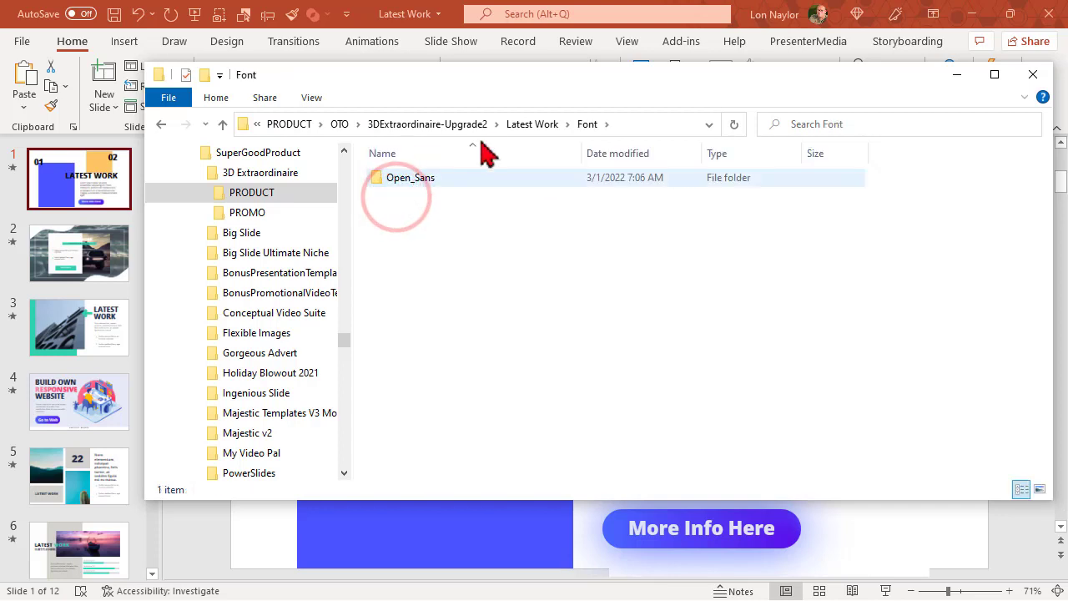
key(alt+Left)
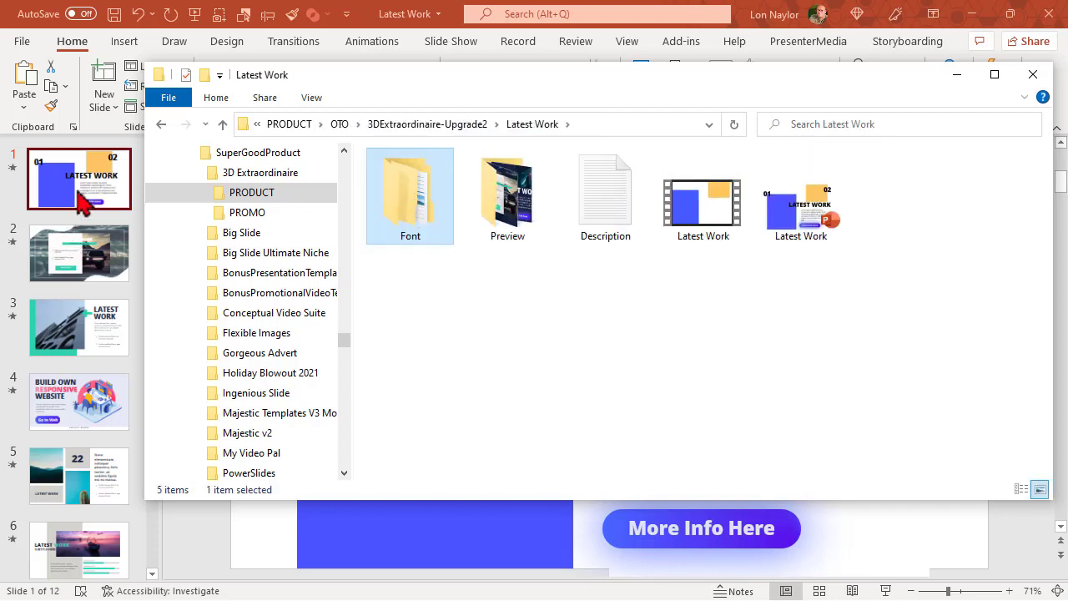
mouse_move(508, 197)
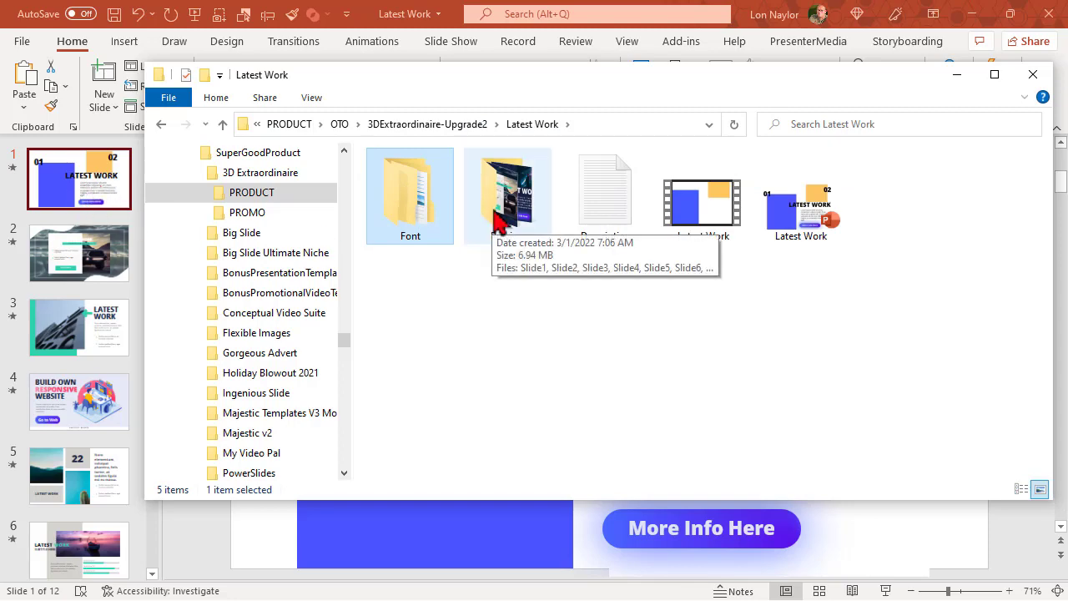
key(Right)
key(Right)
key(Right)
- Play the Latest Work preview video, pause it around 16 seconds, and close Movies & TV
double_click(673, 221)
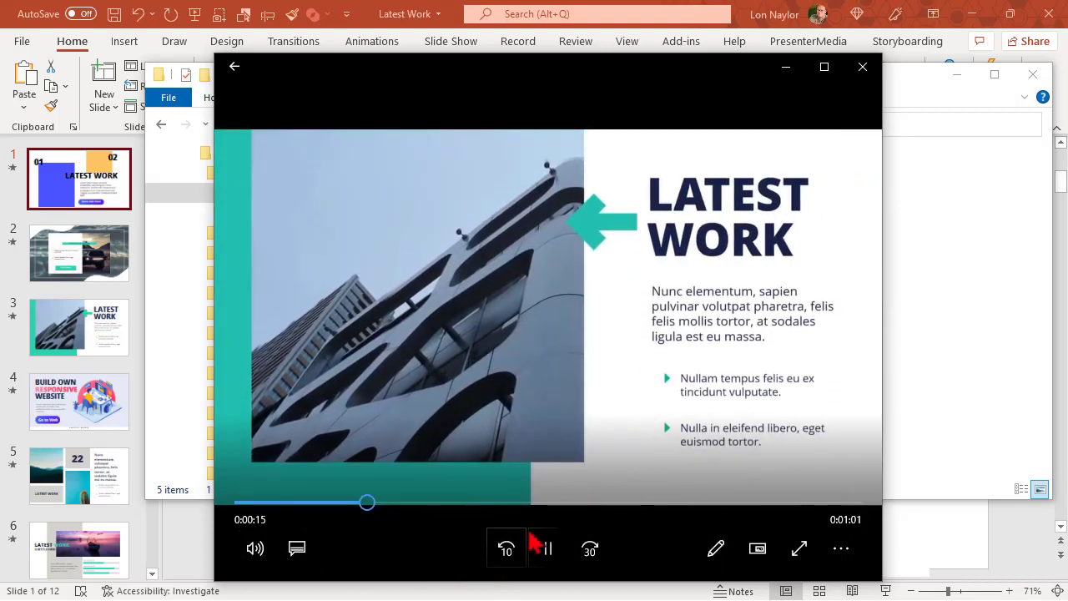
click(547, 551)
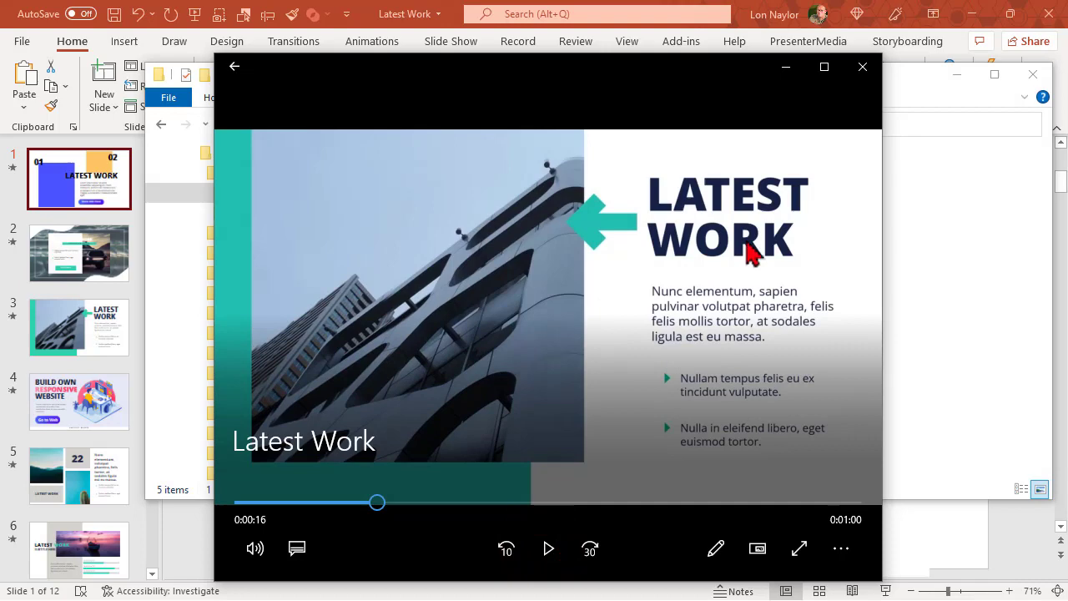
click(873, 74)
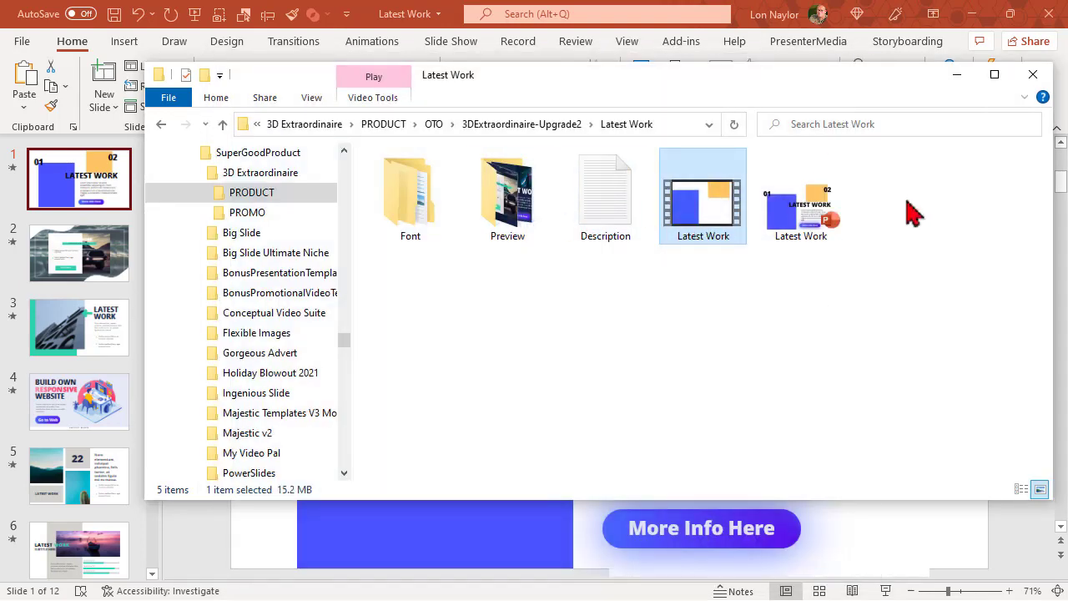
mouse_move(800, 200)
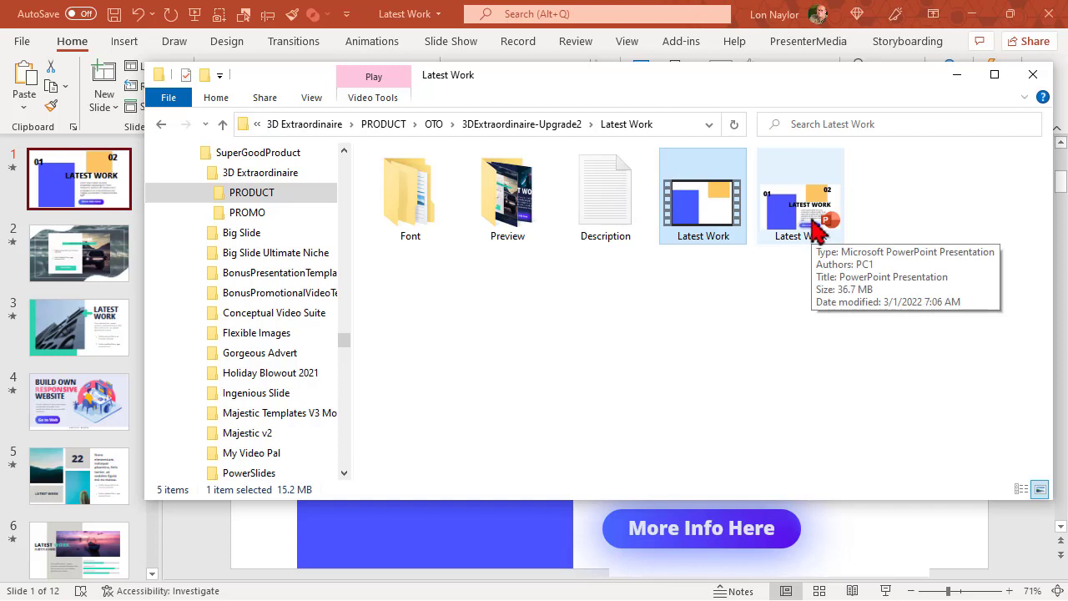
- Open the Preview folder and view the Slide1 image in Photos
click(818, 224)
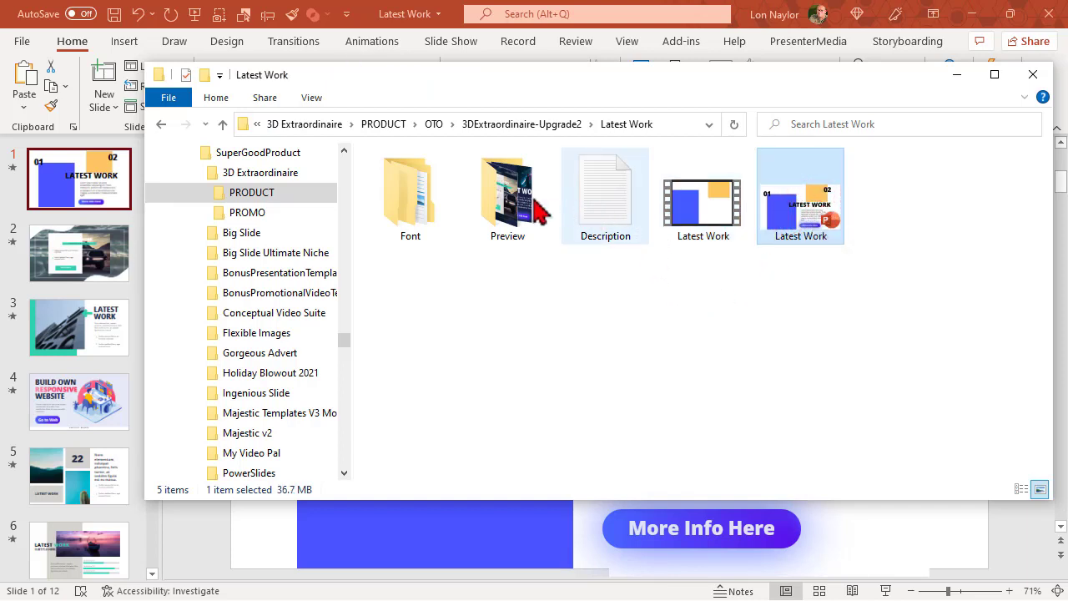
double_click(507, 197)
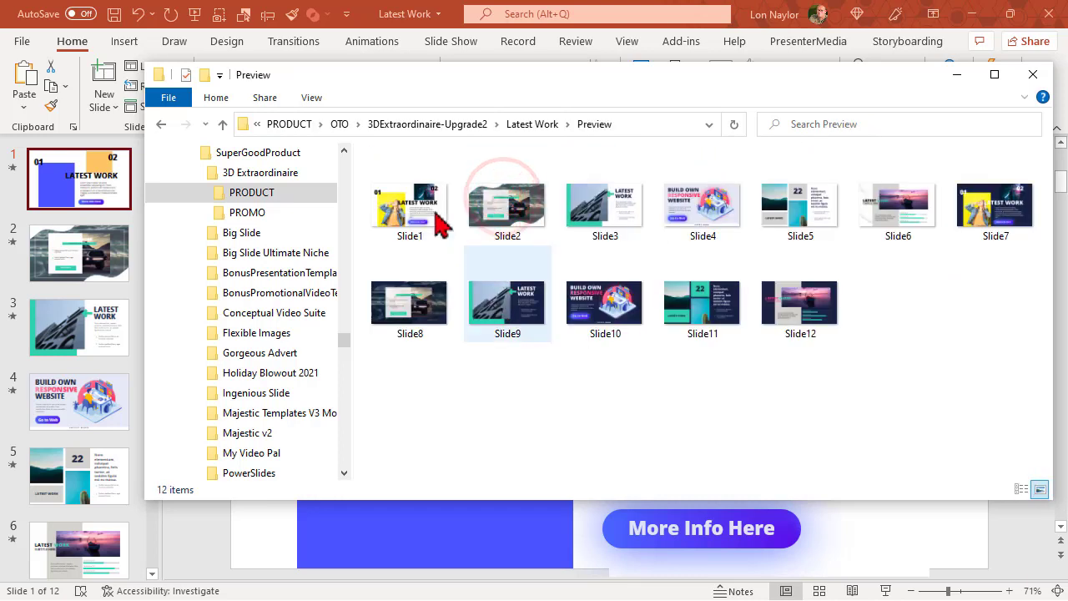
click(408, 188)
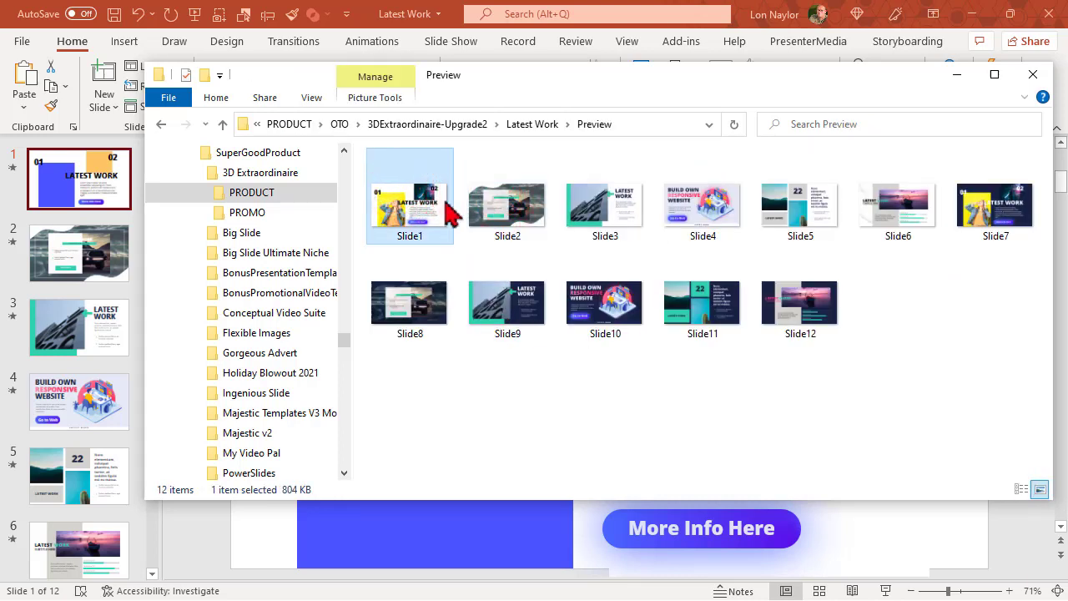
drag(428, 203, 541, 196)
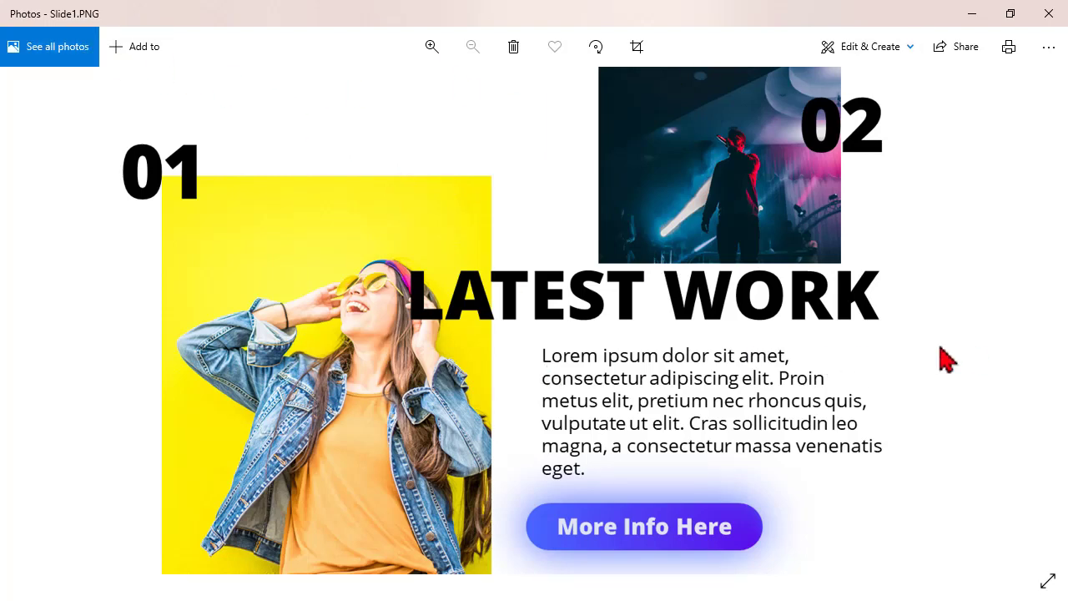
- Step through the next five slide images, then close Photos
key(Right)
key(Right)
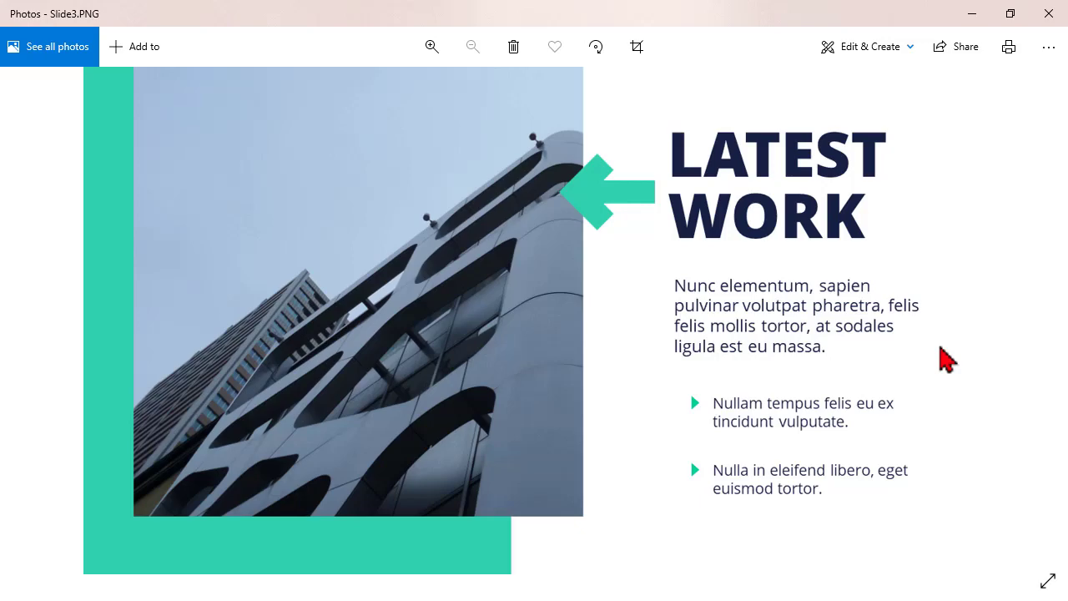
key(Right)
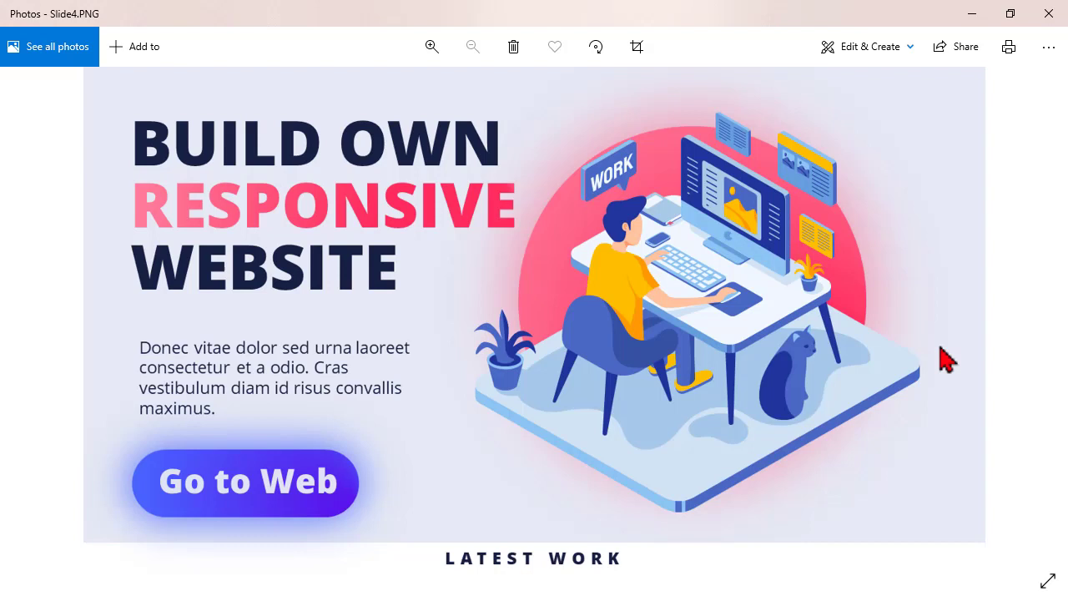
key(Right)
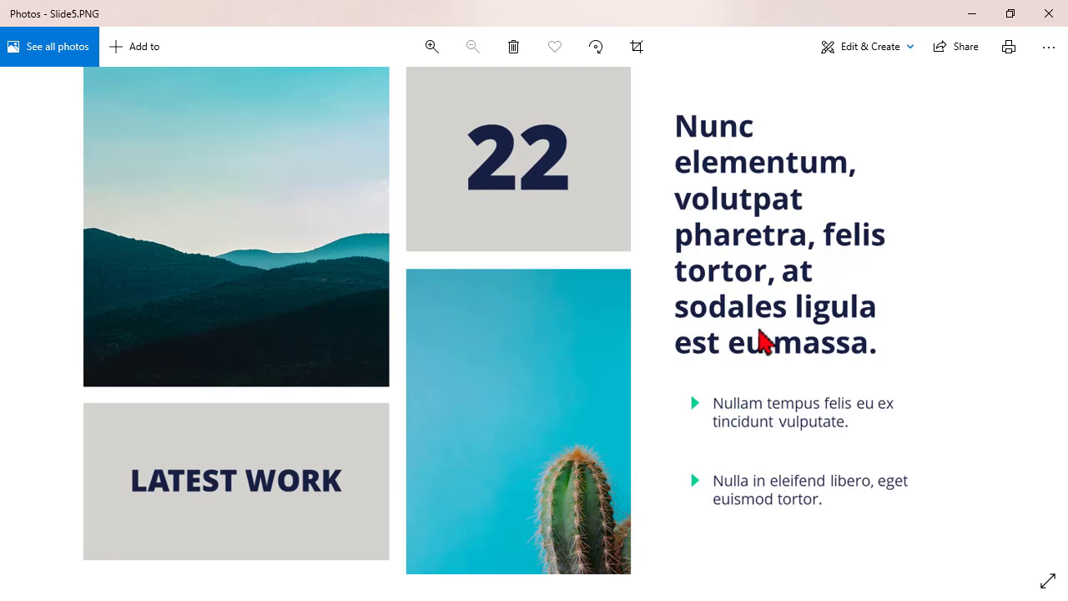
key(Right)
key(Right)
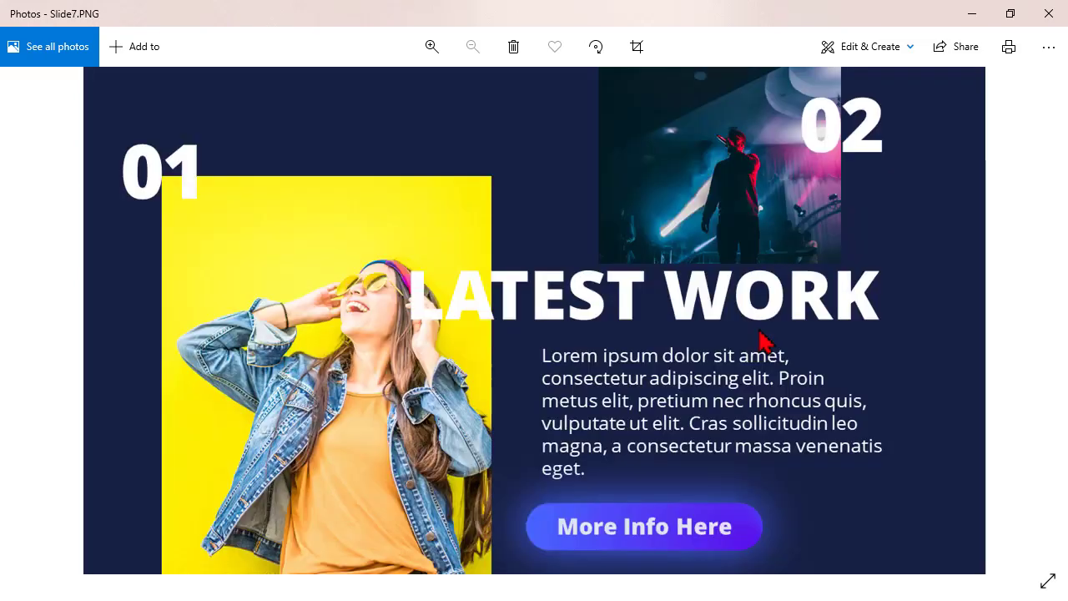
key(Right)
key(Right)
key(Right)
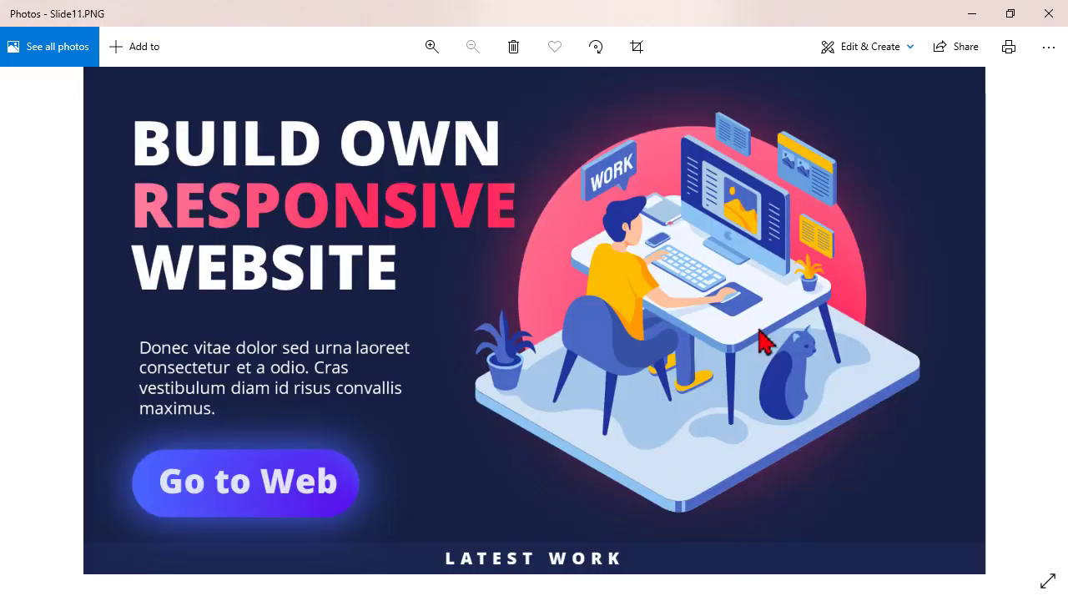
click(1044, 17)
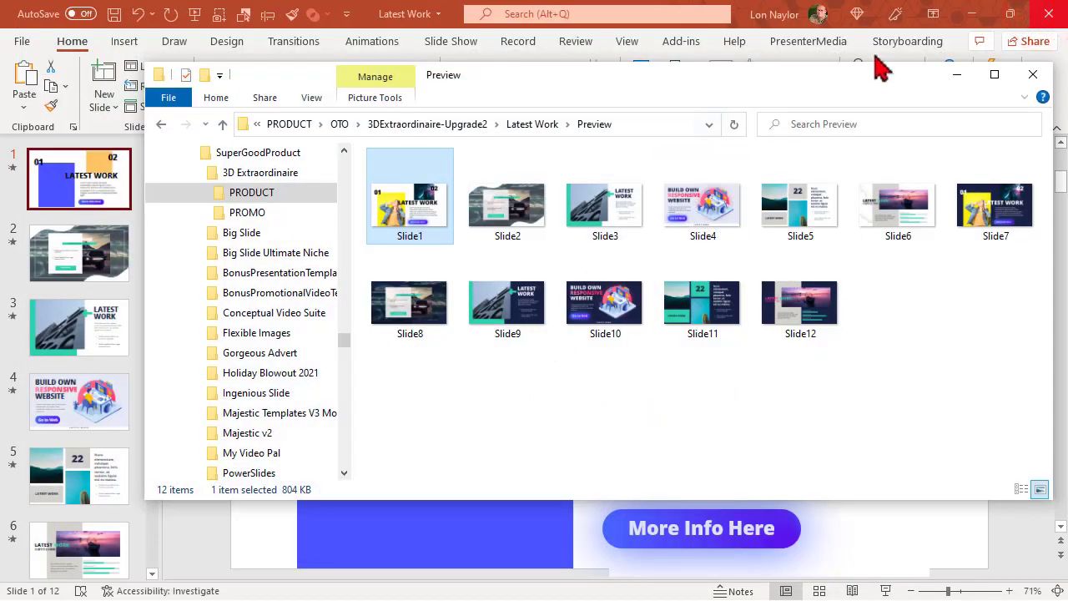
- Bring up the Latest Work deck, inspect slide 1's text, then settle on slide 2's truck layout
click(958, 74)
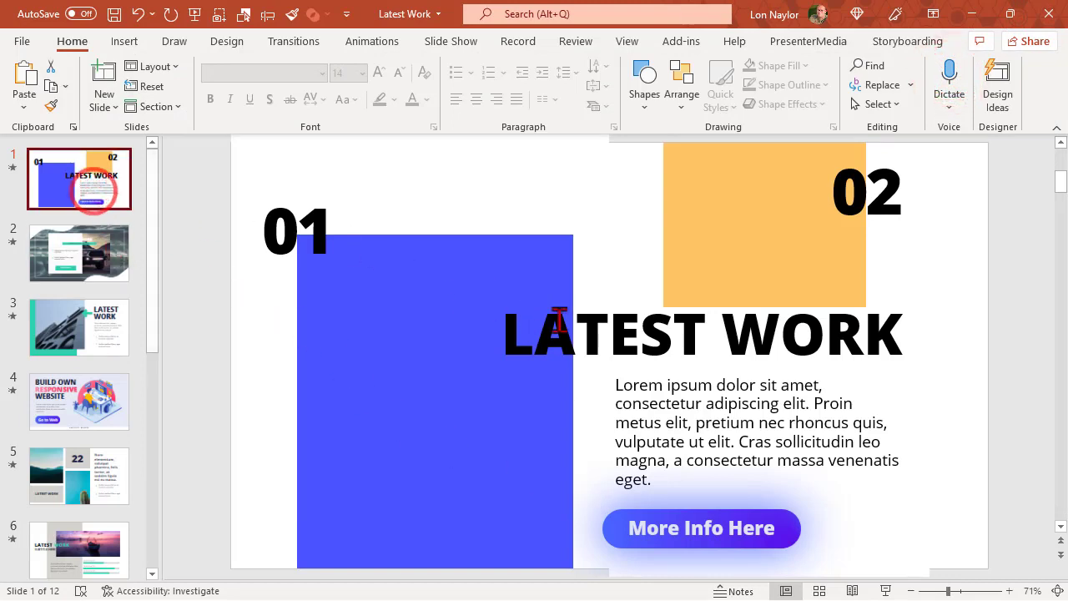
click(591, 334)
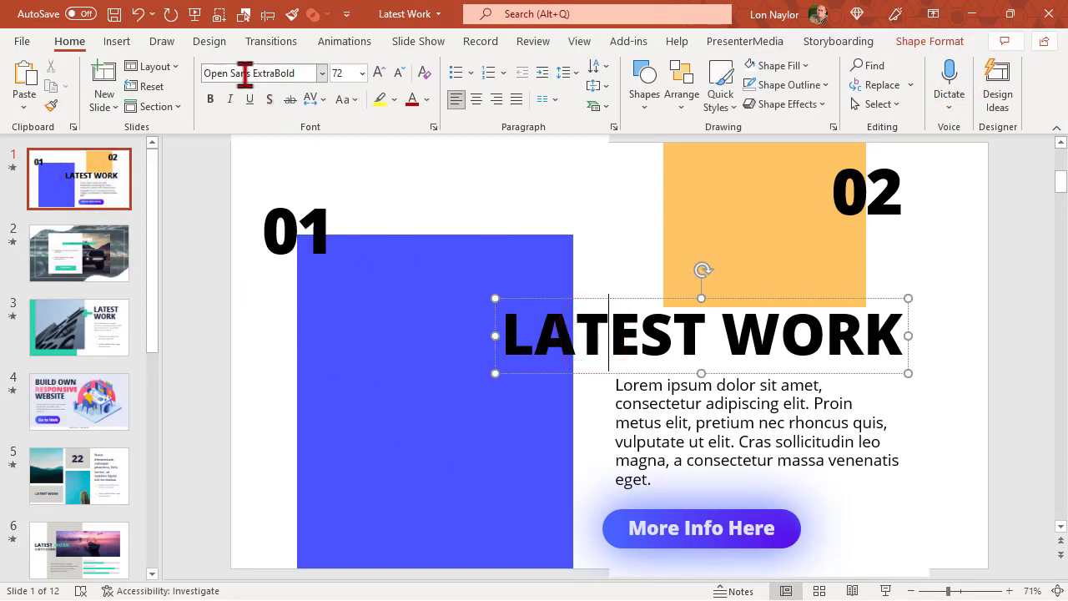
click(740, 410)
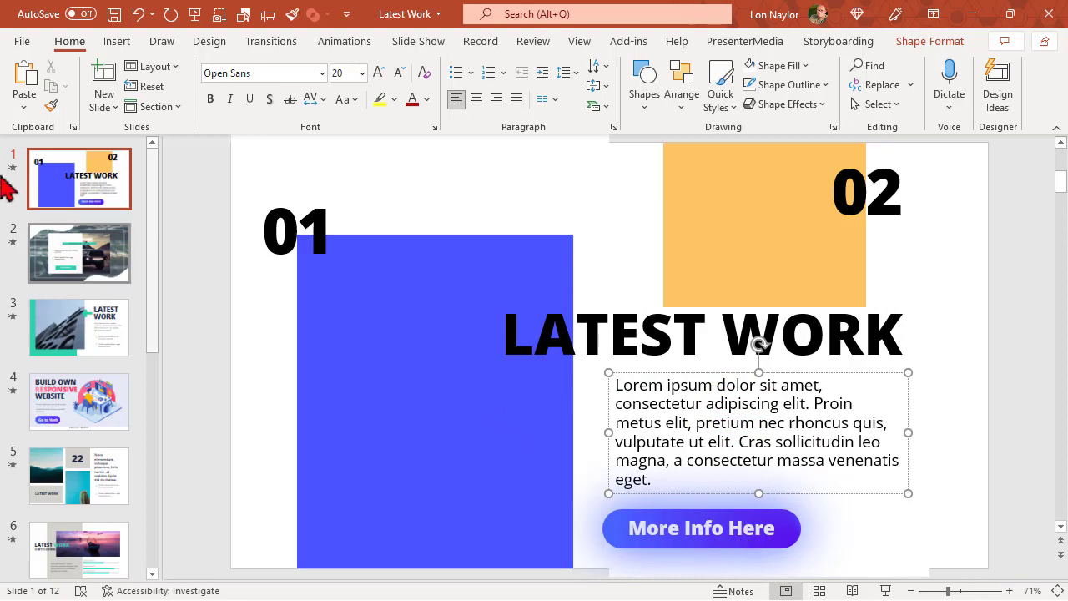
click(40, 256)
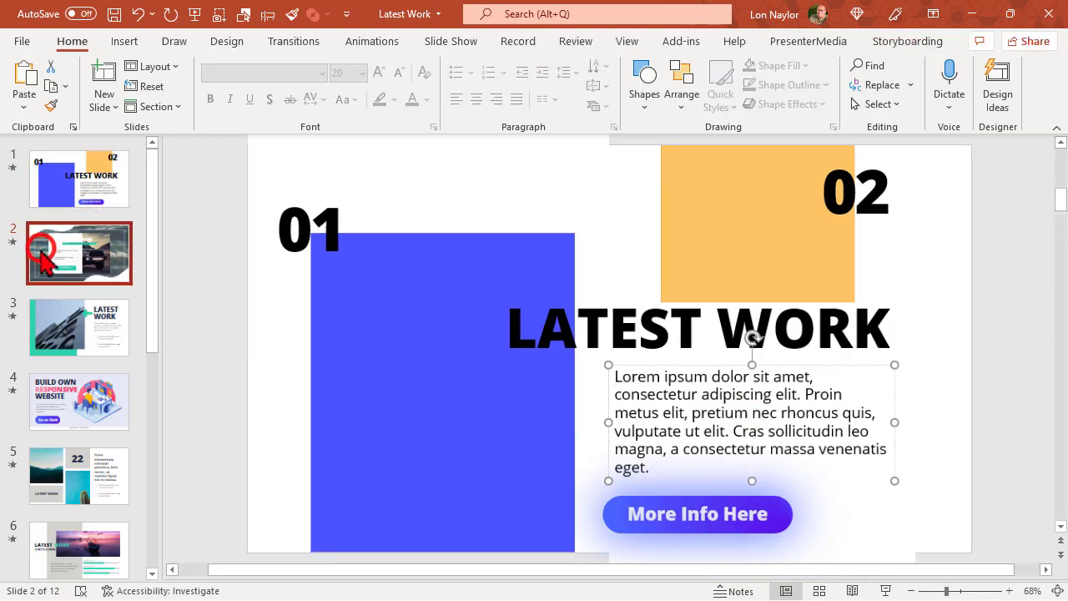
click(29, 321)
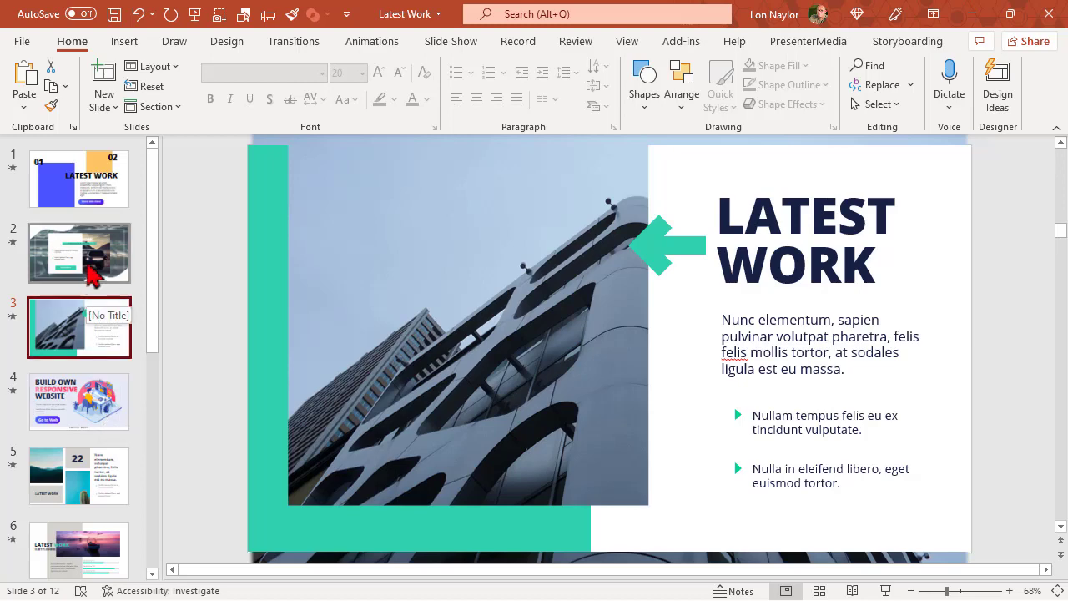
click(88, 260)
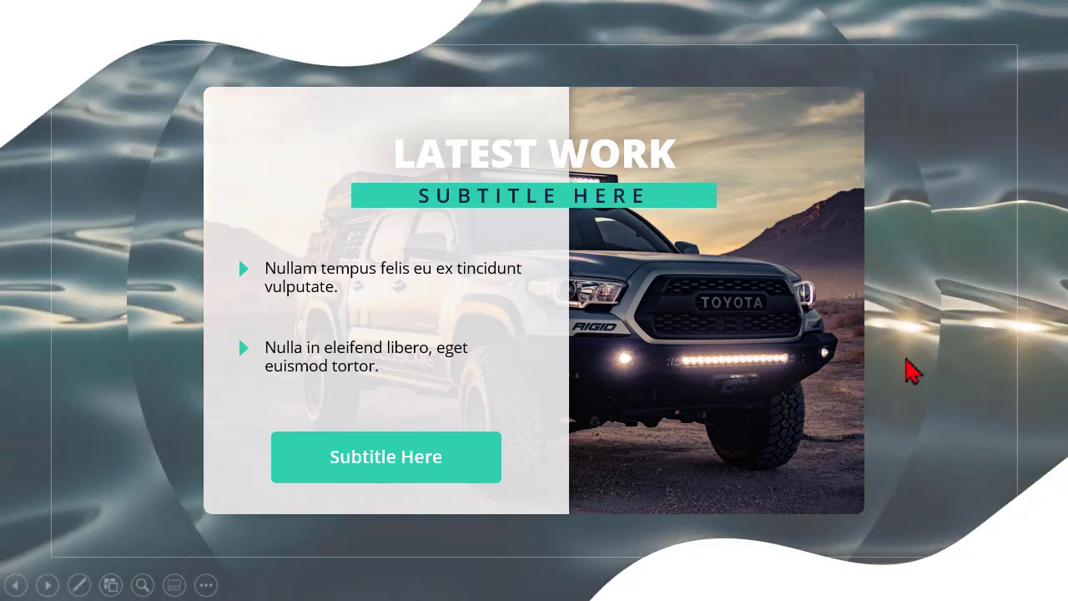
key(Escape)
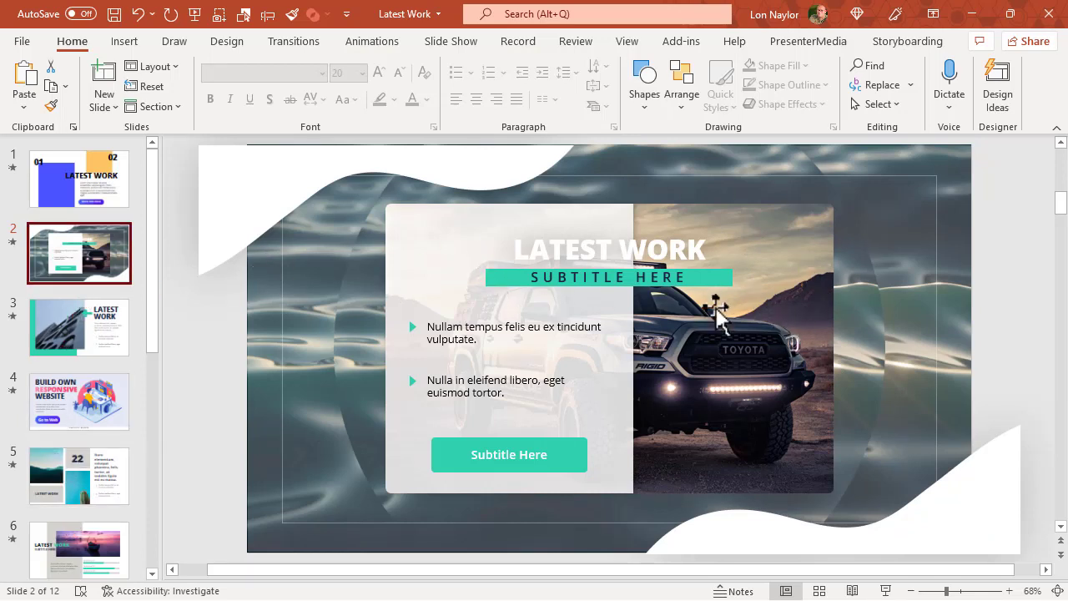
- Copy the truck slide into Presentation2 with Keep Source Formatting, then hide all its objects
right_click(76, 263)
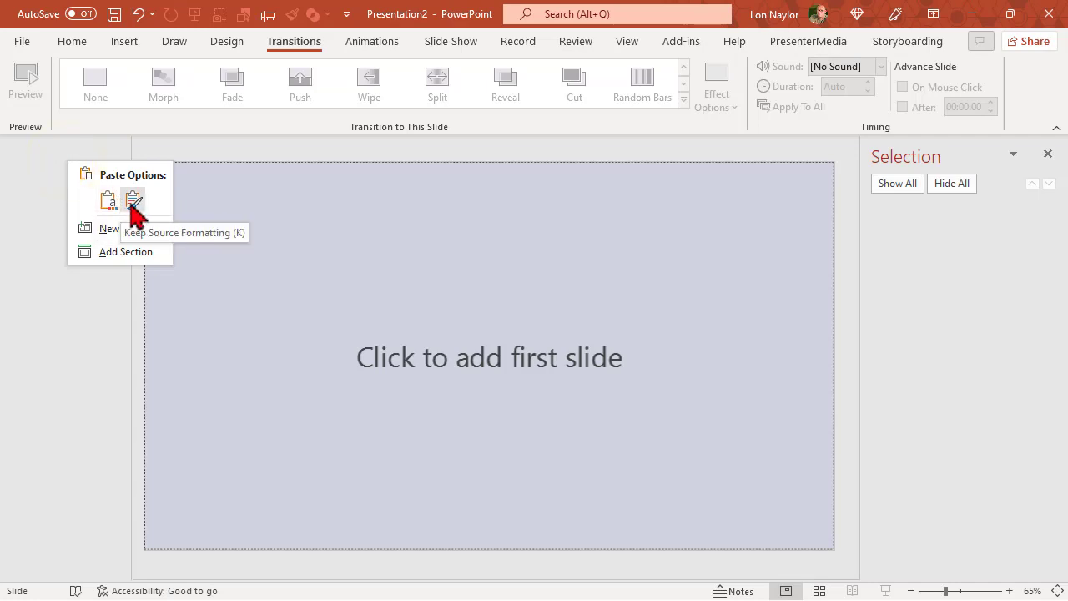
click(134, 201)
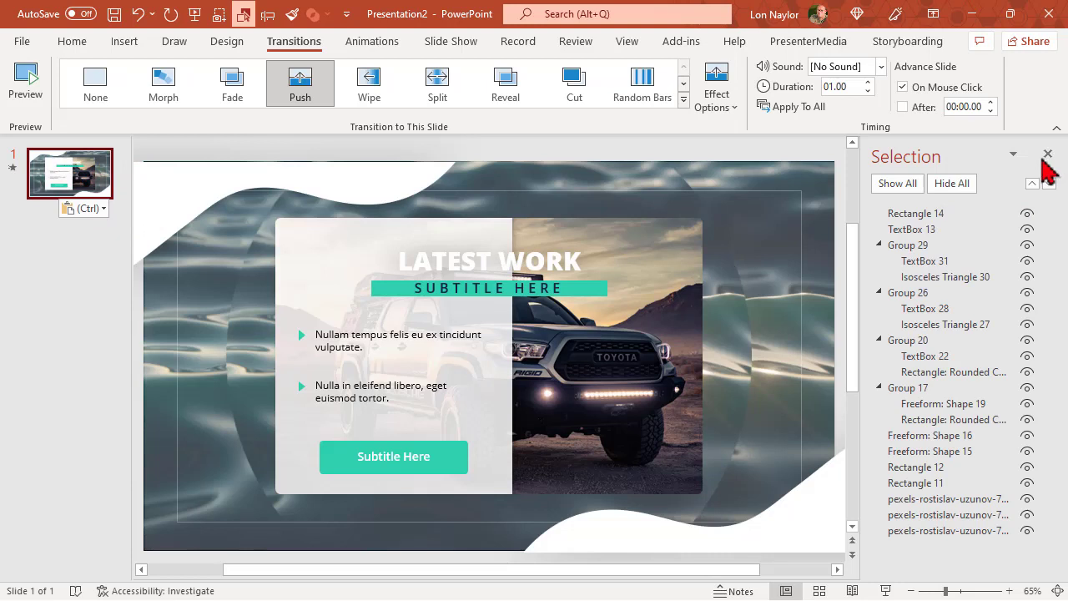
click(953, 185)
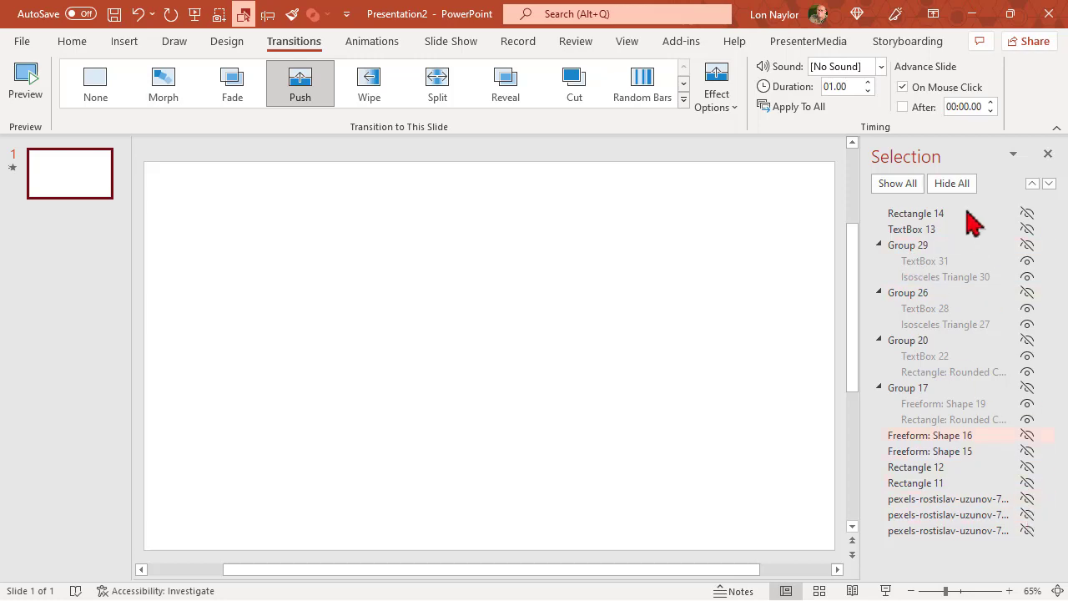
- Show all objects again, change the slide transition from Push to None, and replay animations
click(898, 184)
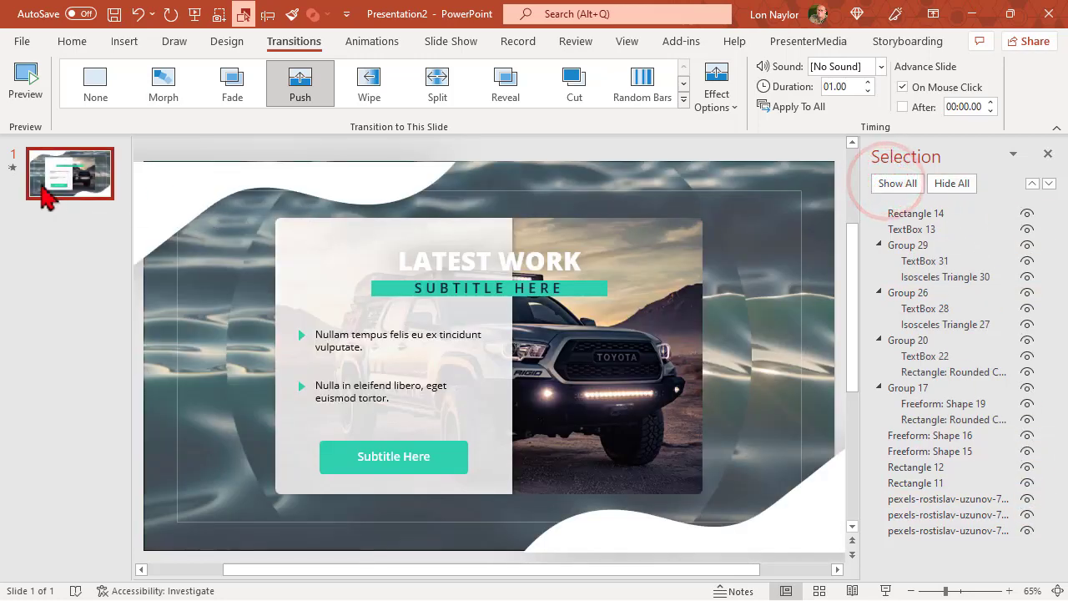
click(12, 167)
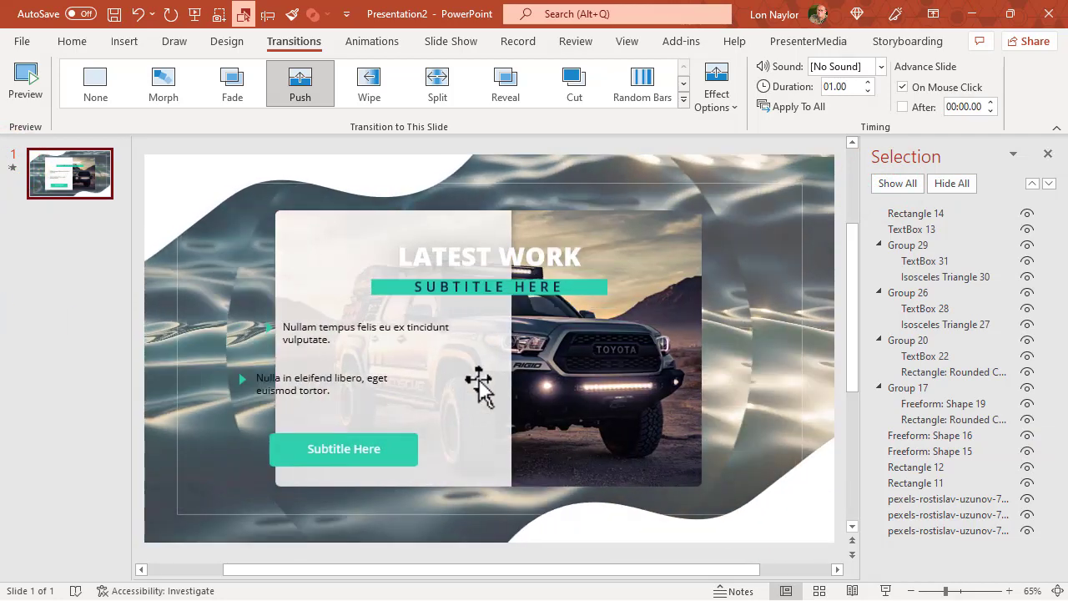
click(101, 80)
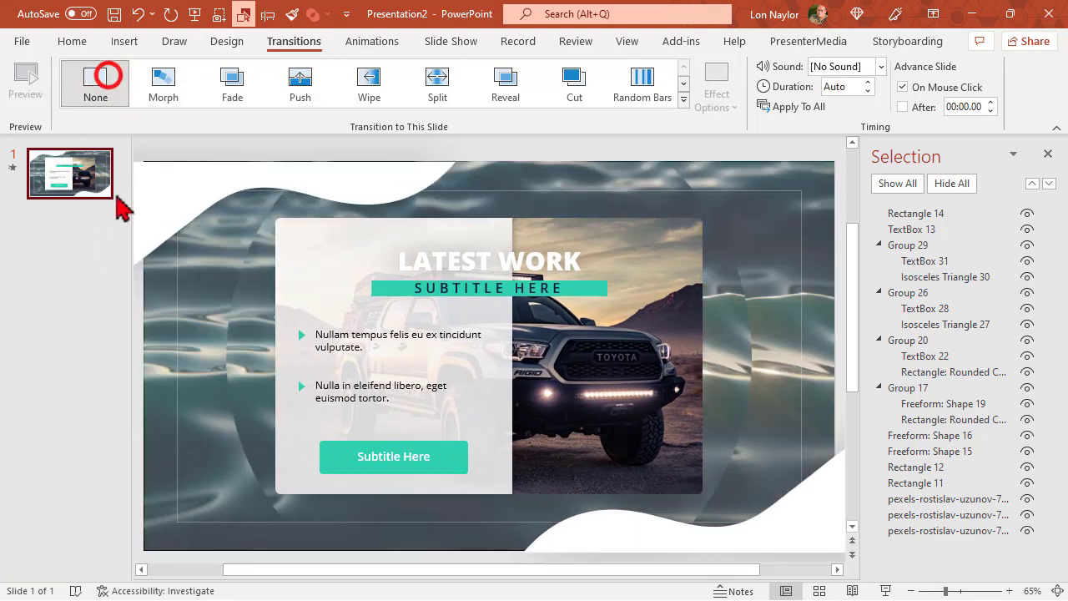
click(13, 168)
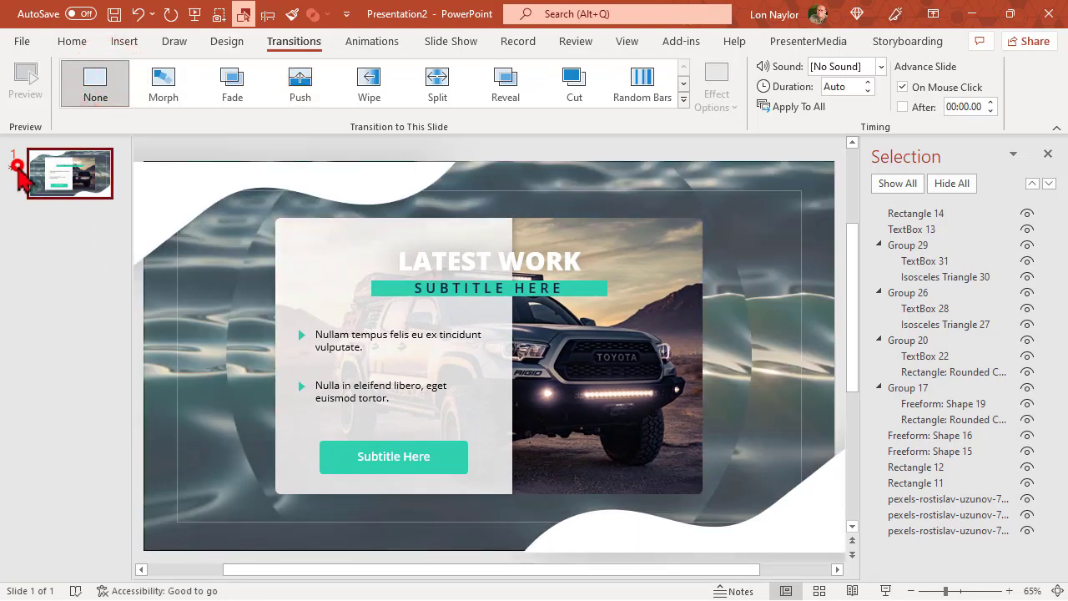
click(13, 167)
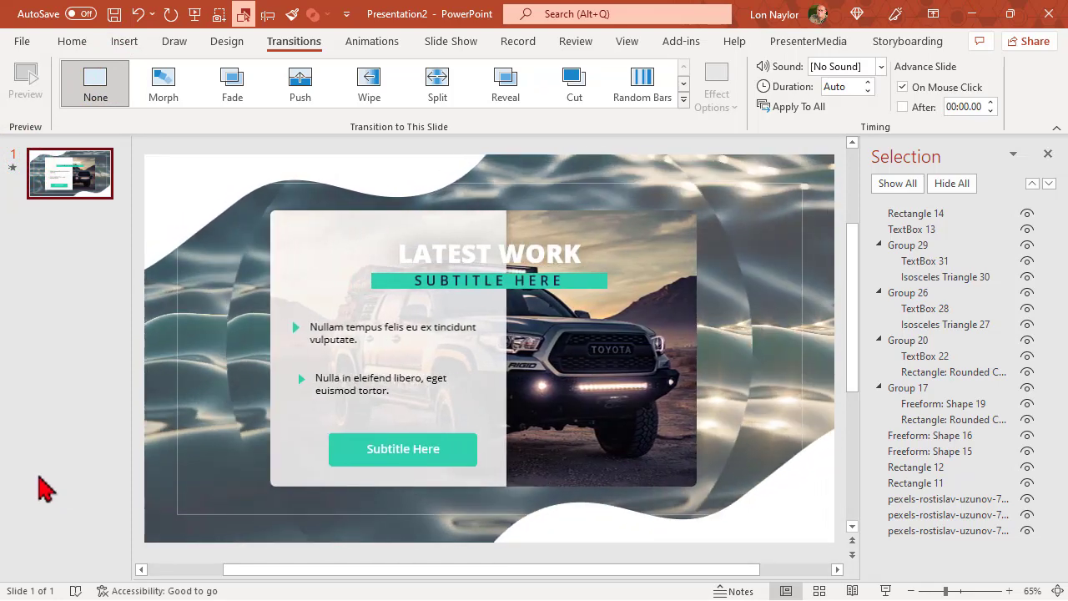
- Hide all objects, then toggle the three pexels water layers until all three are visible
click(952, 183)
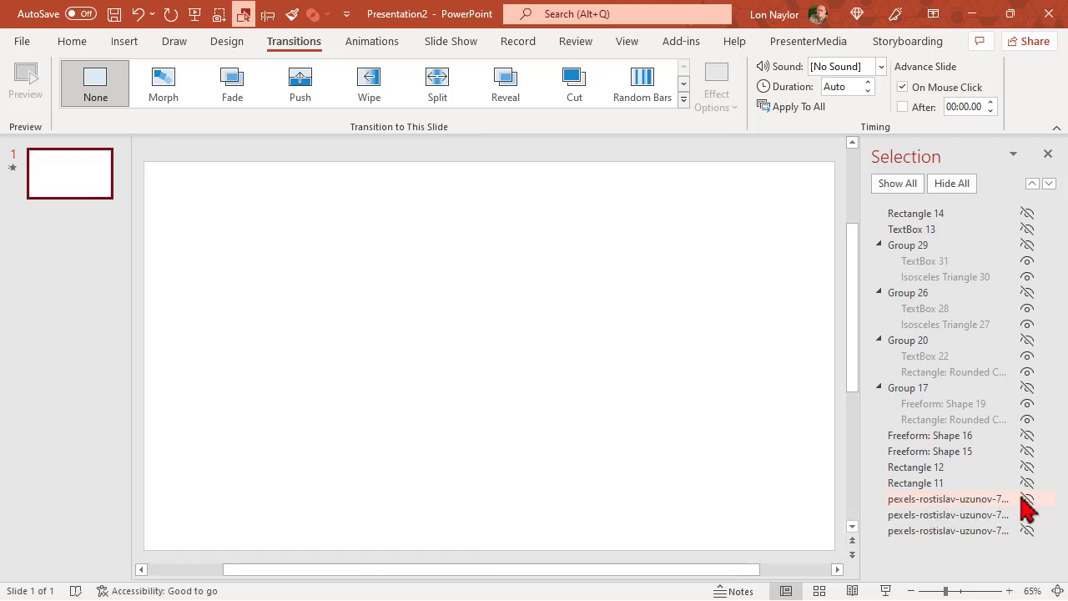
click(1028, 498)
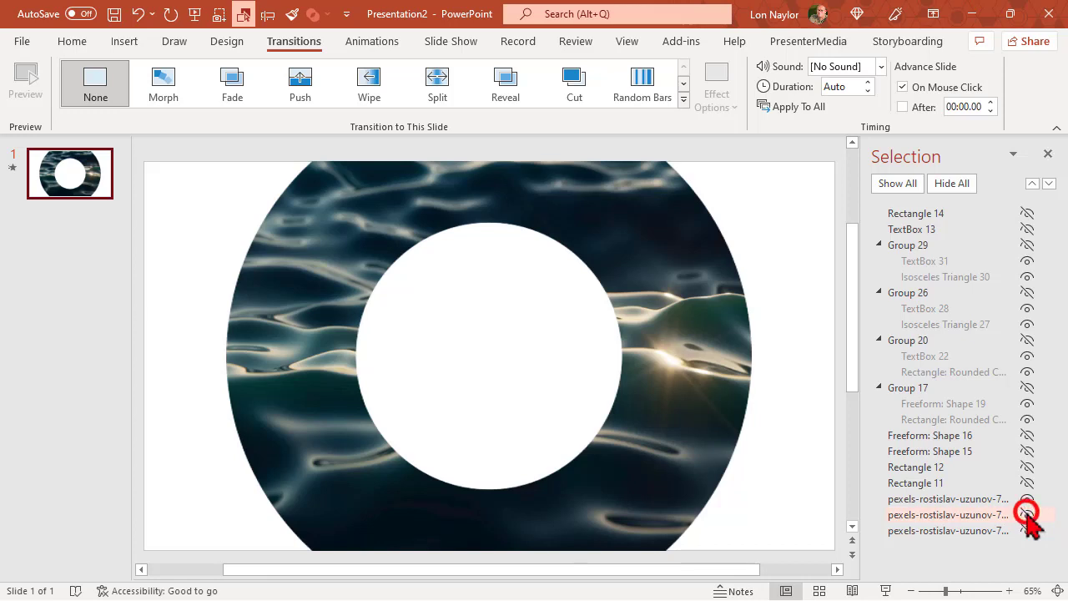
click(1028, 514)
click(1028, 531)
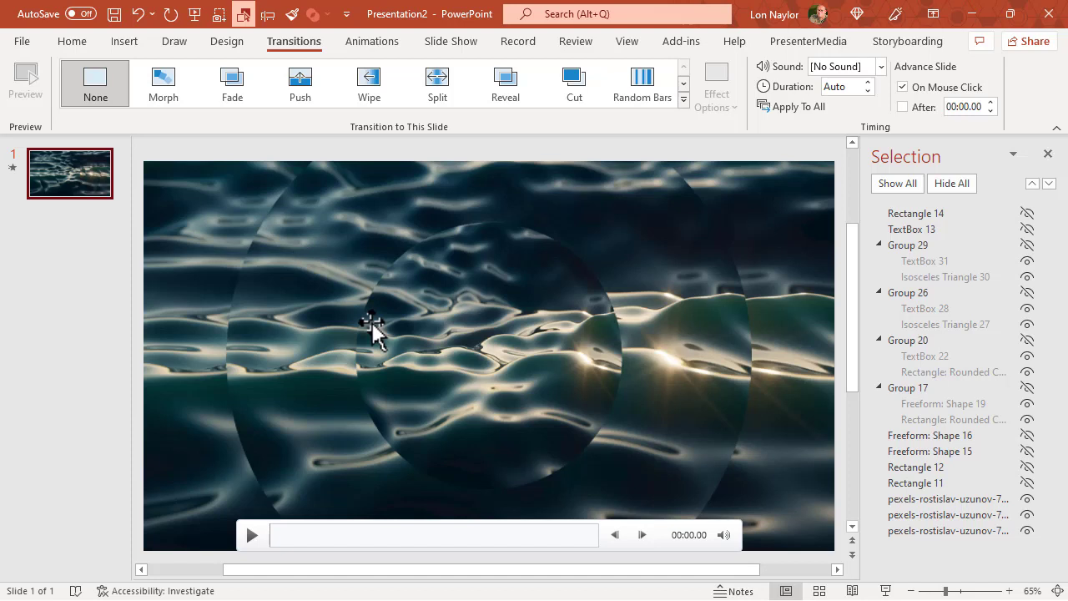
click(1027, 498)
click(1024, 515)
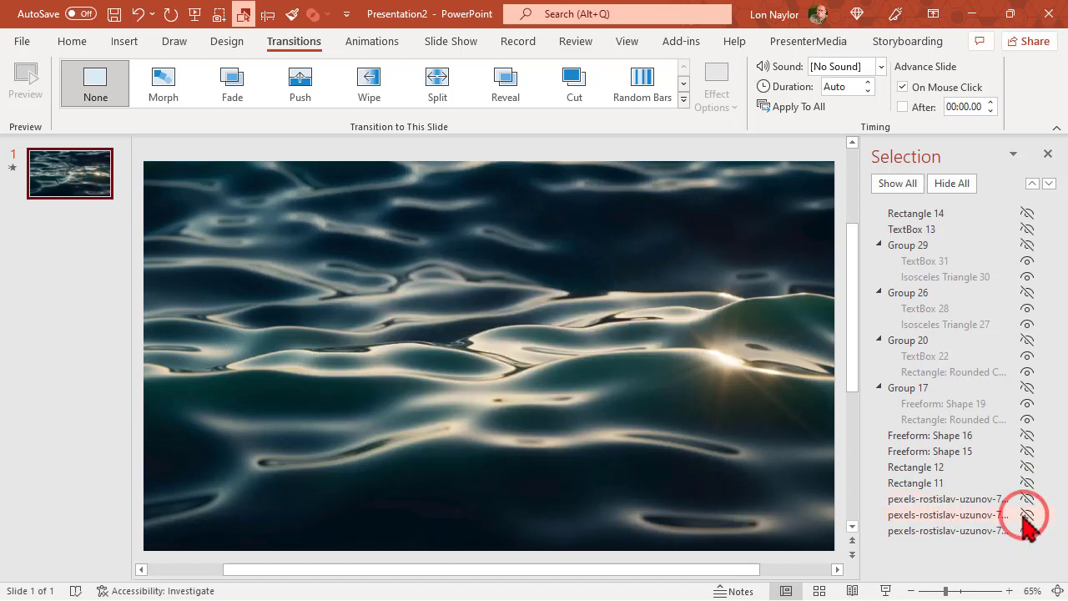
click(1024, 511)
click(1025, 531)
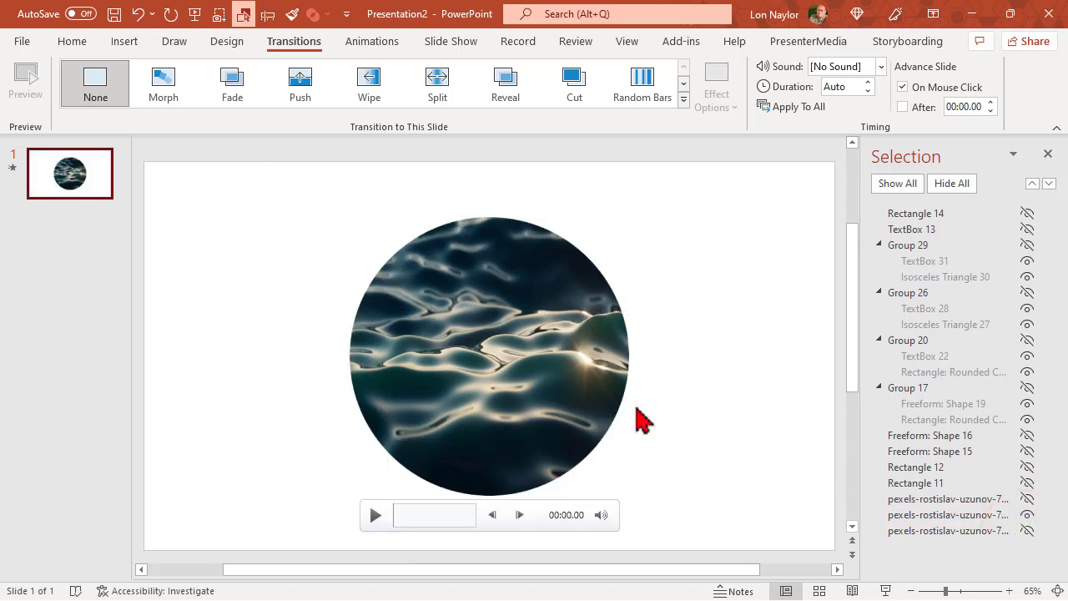
click(1027, 531)
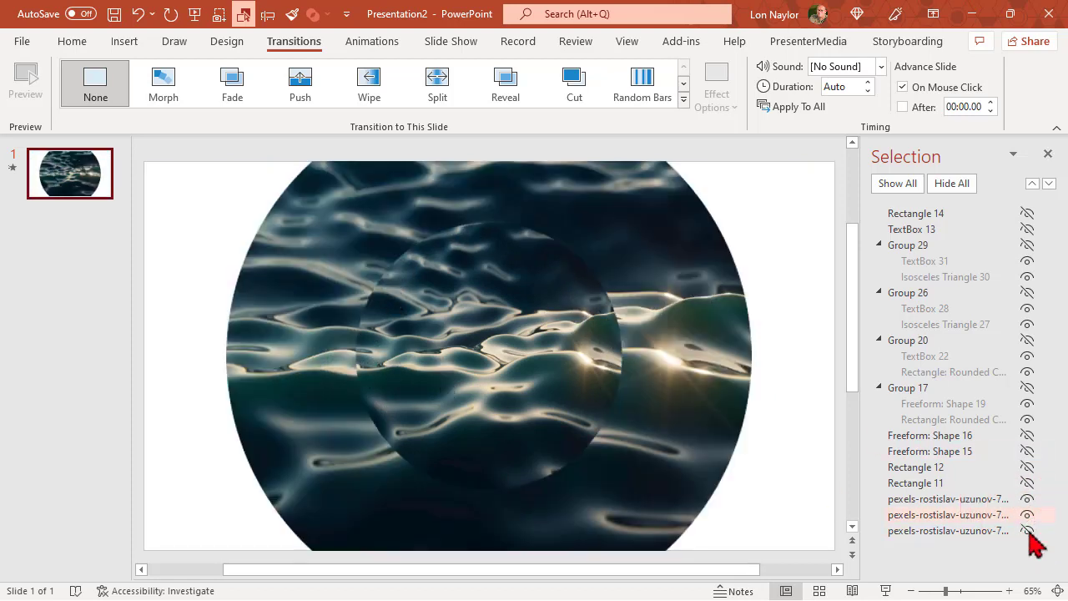
click(1027, 531)
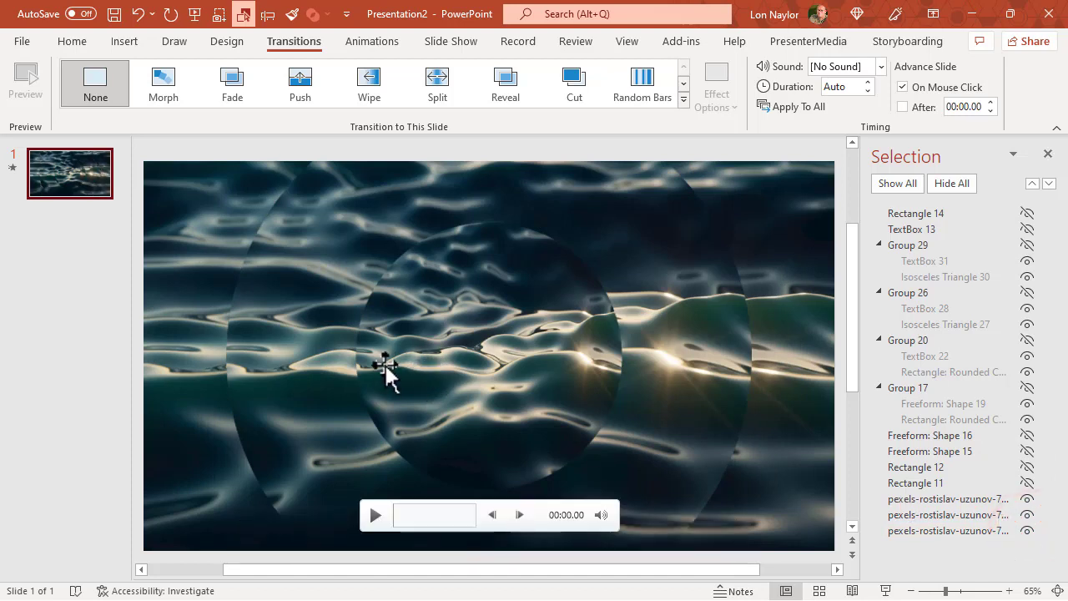
- Show wave shapes Freeform 16 and 15, undo a stray move, and keep Rectangle 12 hidden
click(1028, 434)
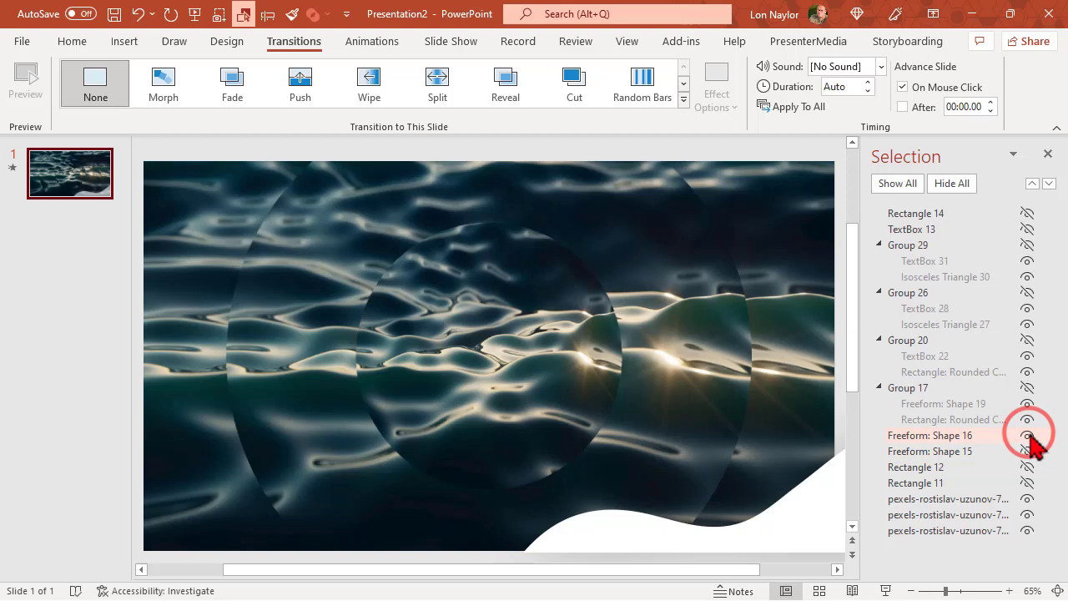
click(814, 511)
drag(789, 449, 783, 499)
click(138, 14)
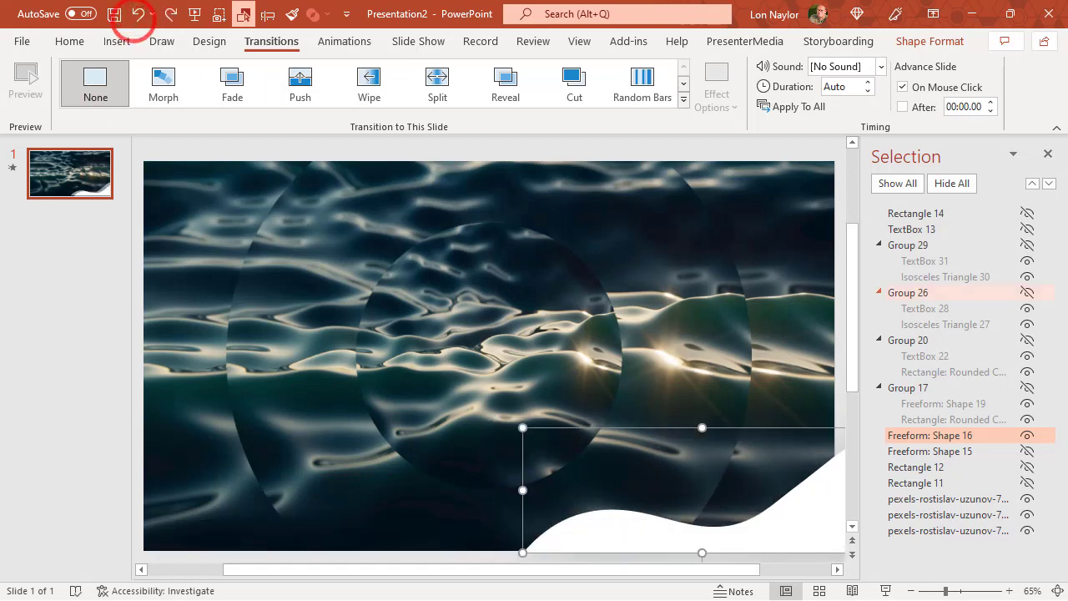
click(1027, 451)
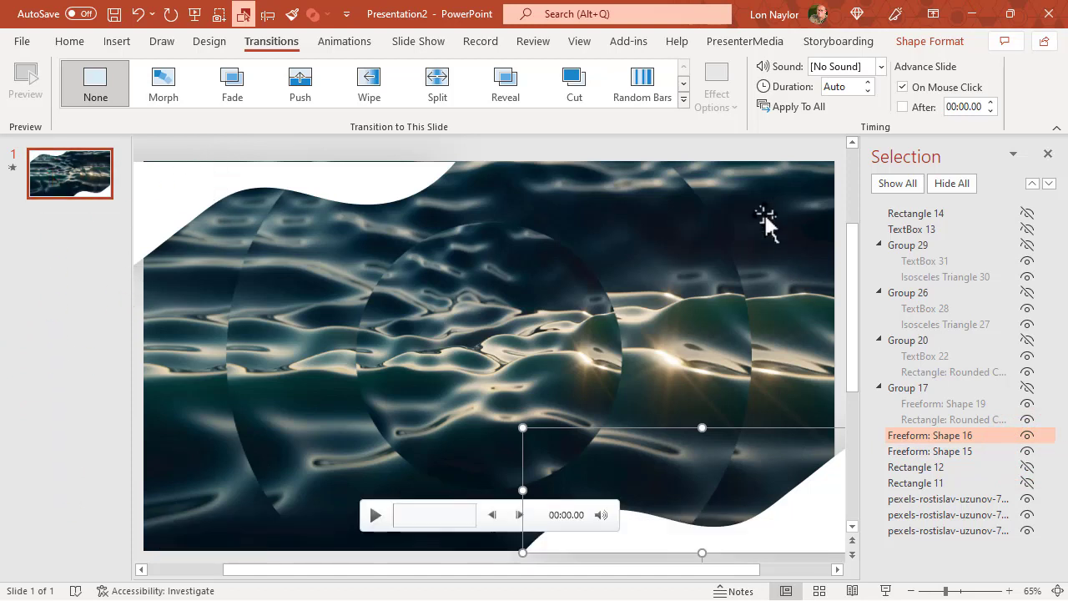
click(1028, 467)
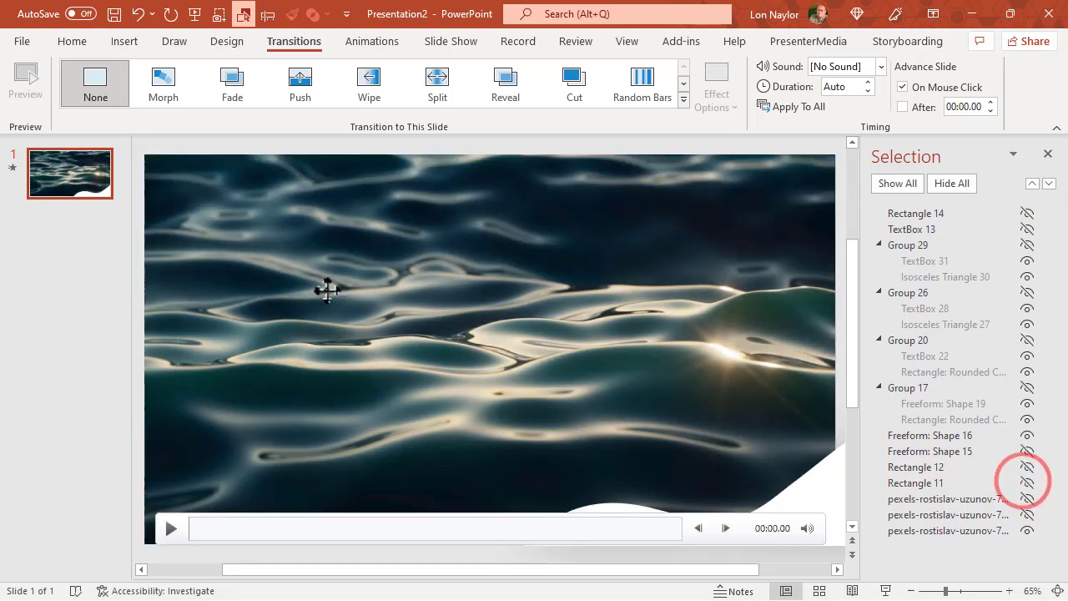
- Hide Rectangle 11, confirm the water video's 00:06 length in Trim Video, then hide all objects
click(371, 305)
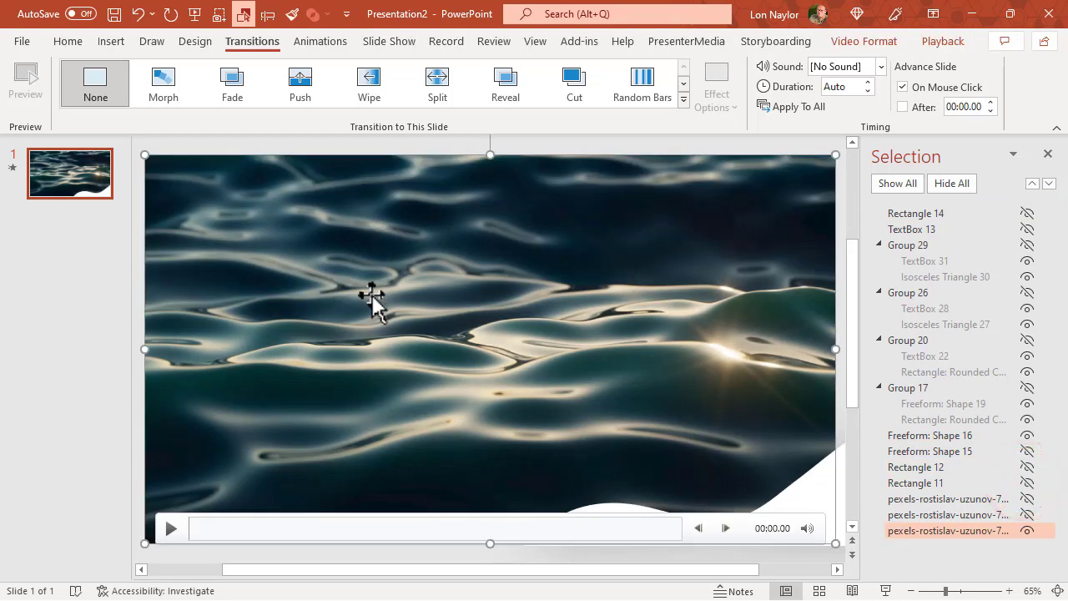
click(868, 41)
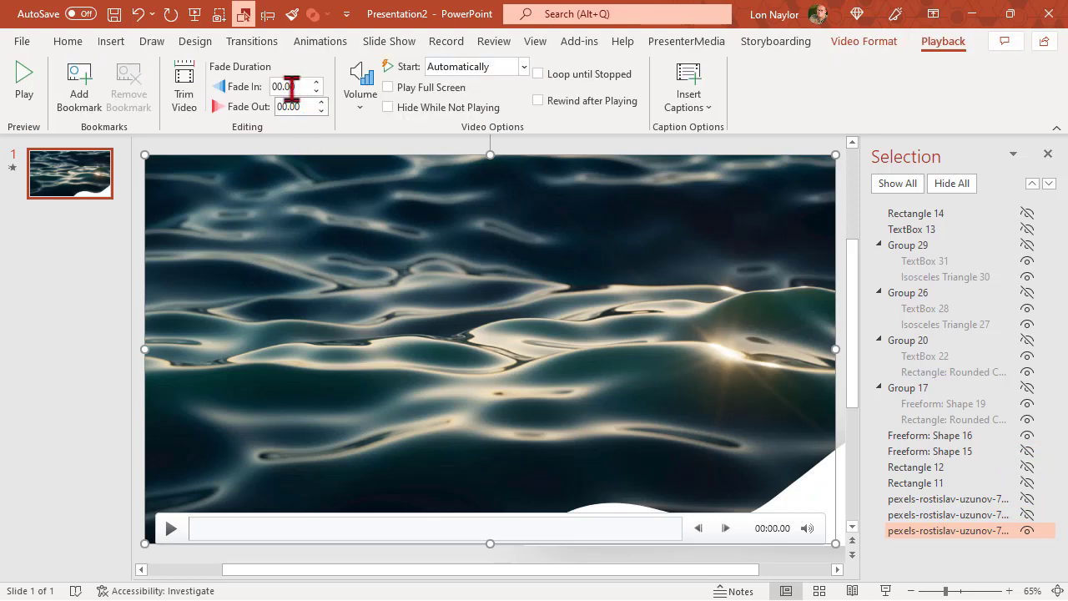
click(185, 88)
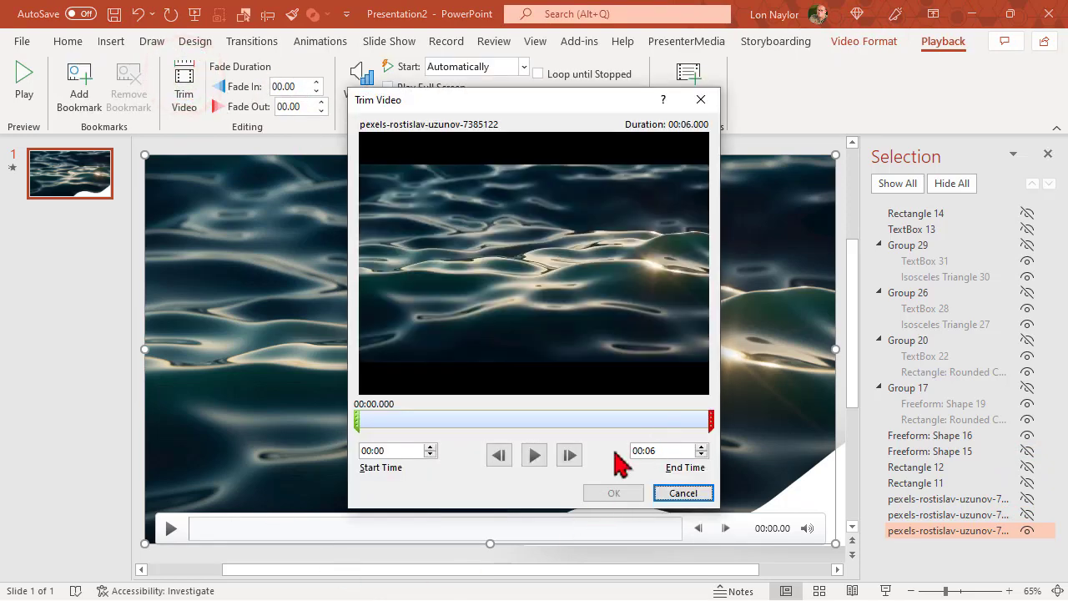
click(683, 493)
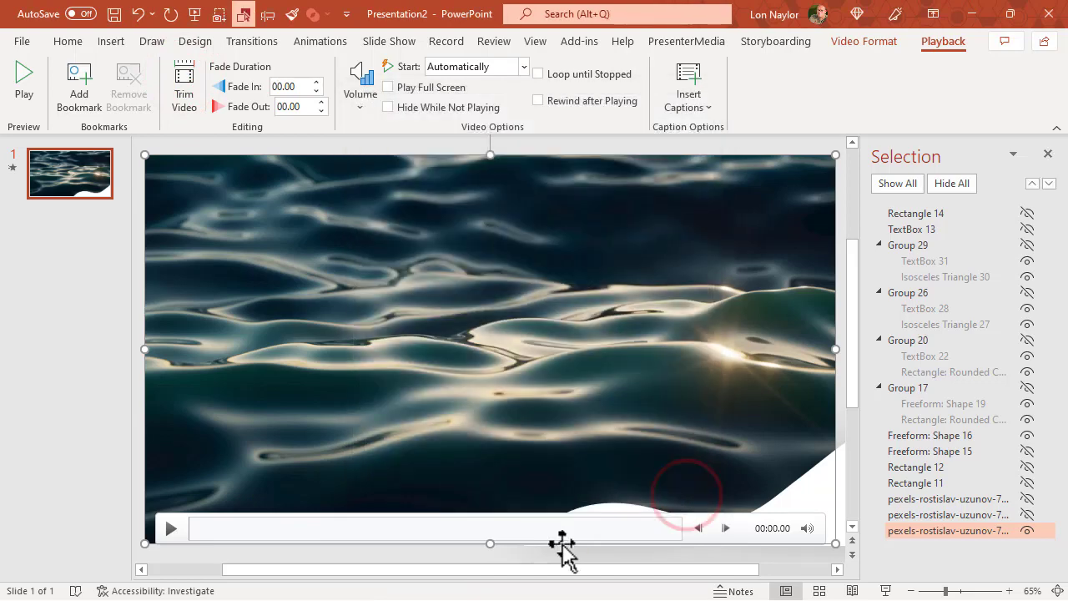
click(952, 183)
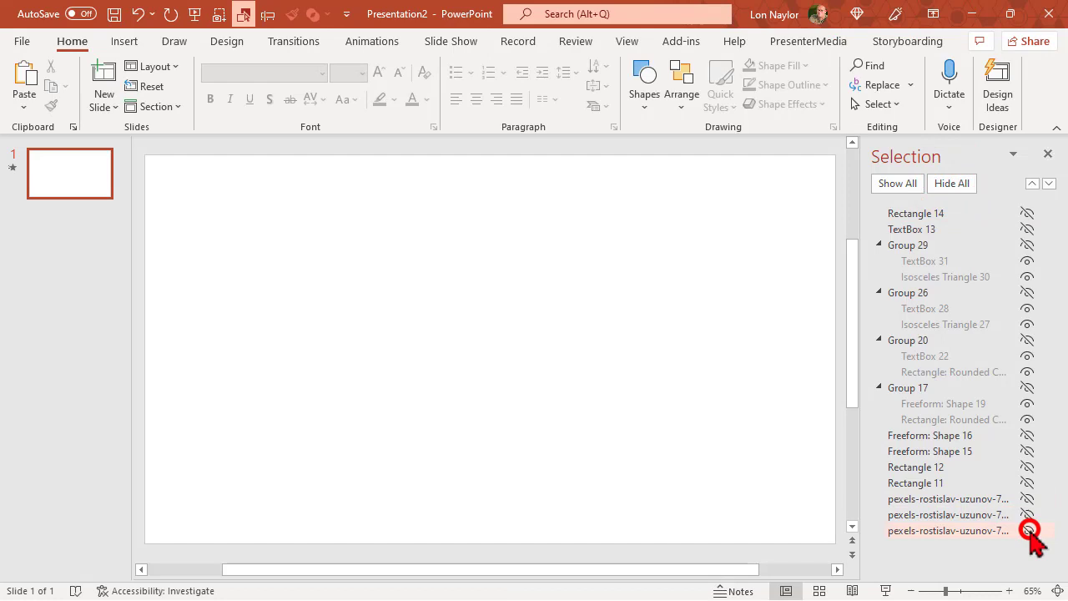
- Show the full water video layer and start saving it as 'pexels water', then cancel
click(1027, 531)
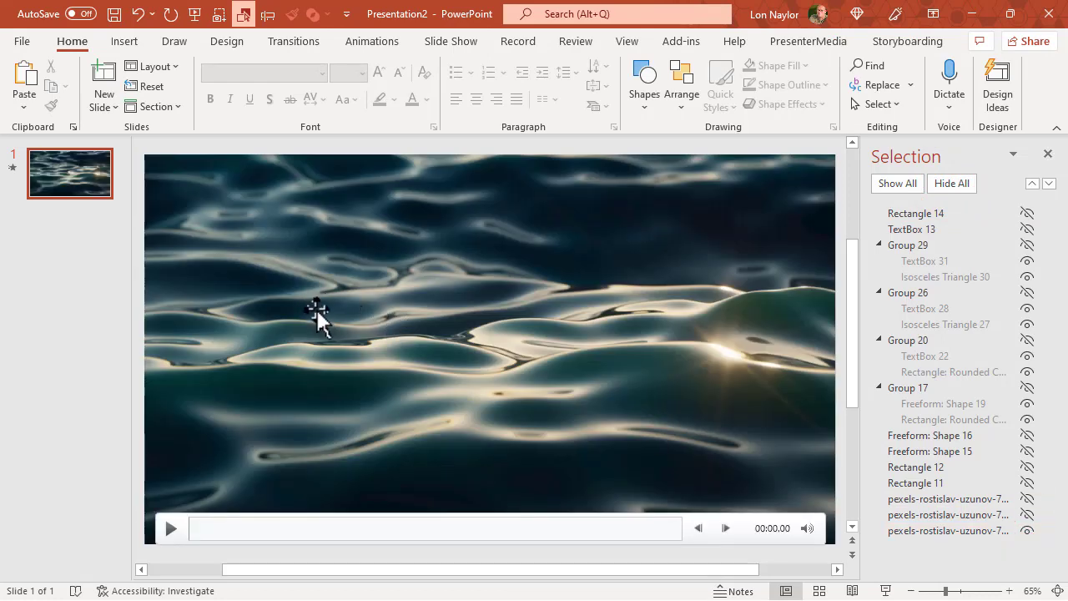
right_click(391, 309)
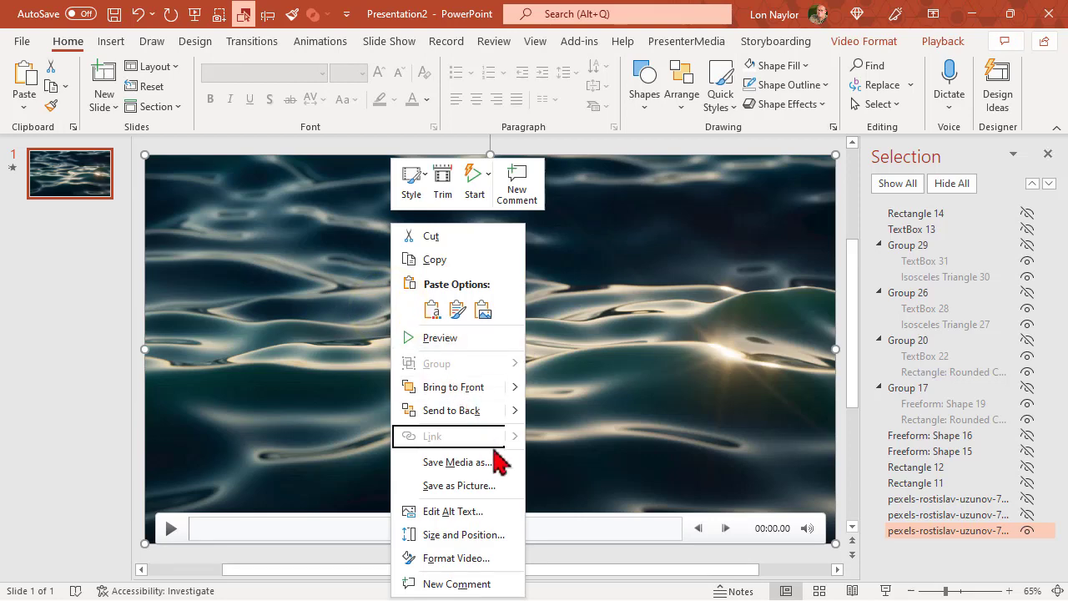
click(458, 462)
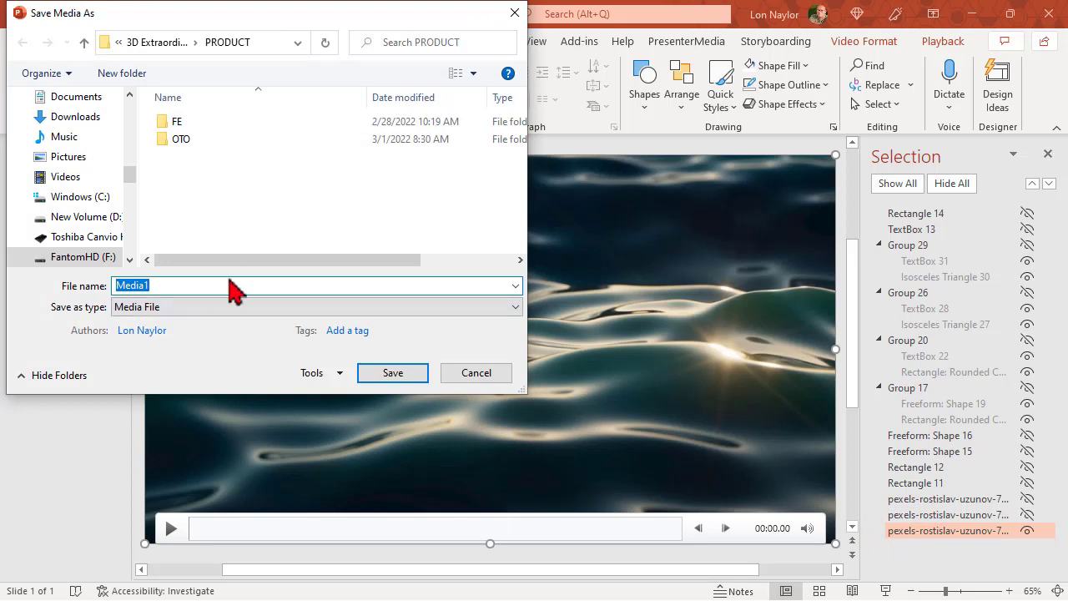
text(pexels water)
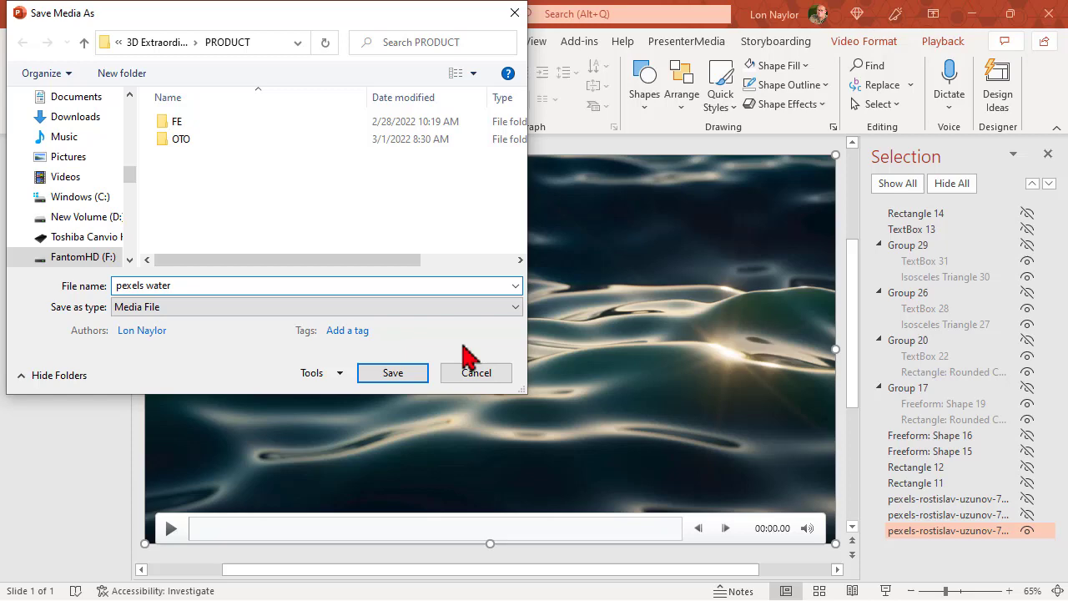
click(473, 374)
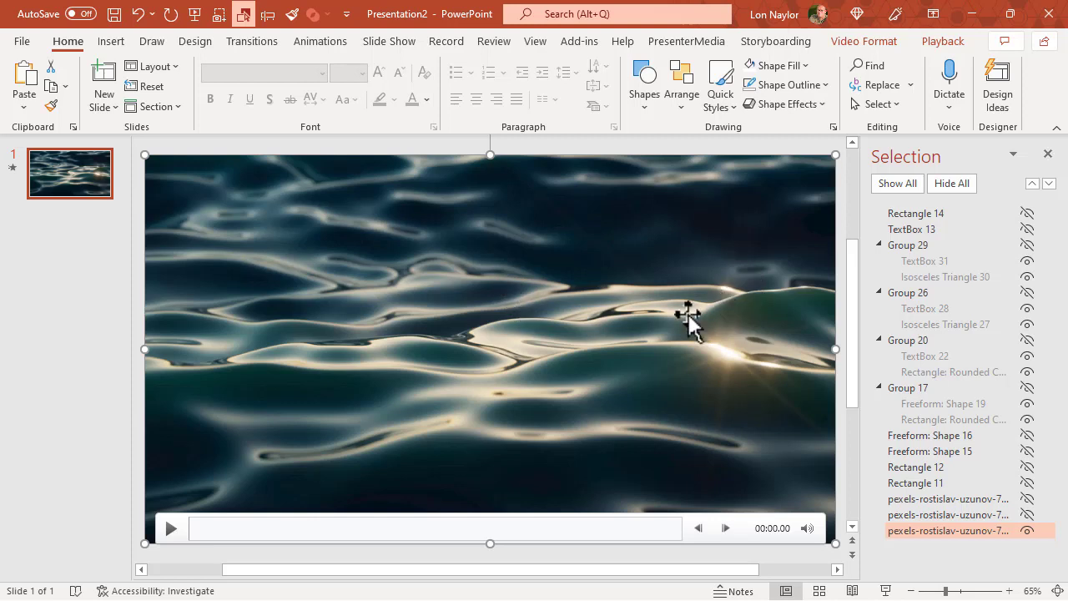
- Unhide two pexels water video layers and trial Rectangle 11's lightening overlay with animation previews
click(1028, 514)
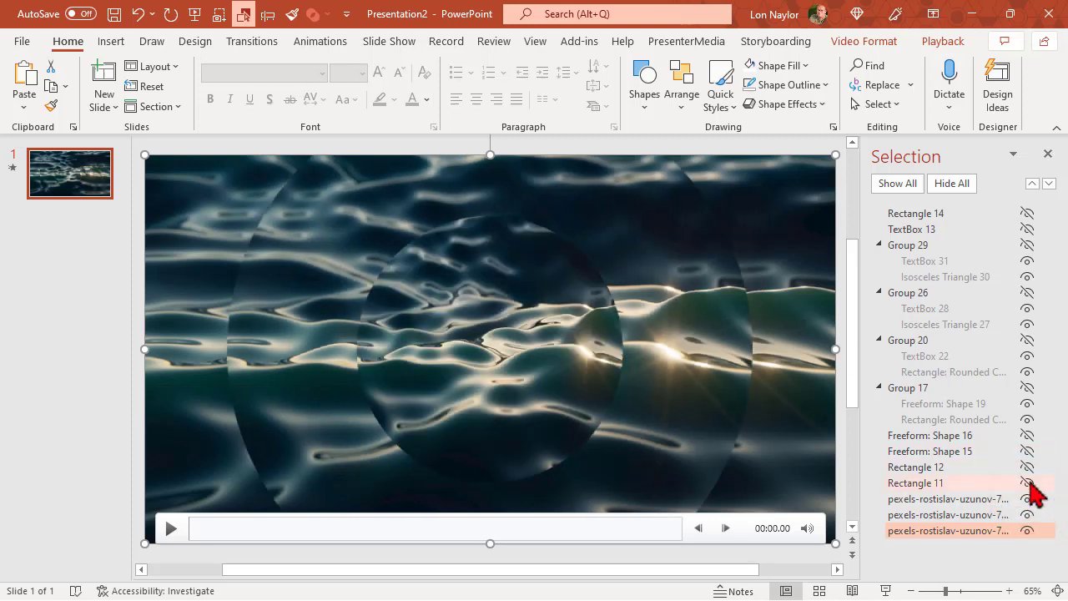
click(1027, 482)
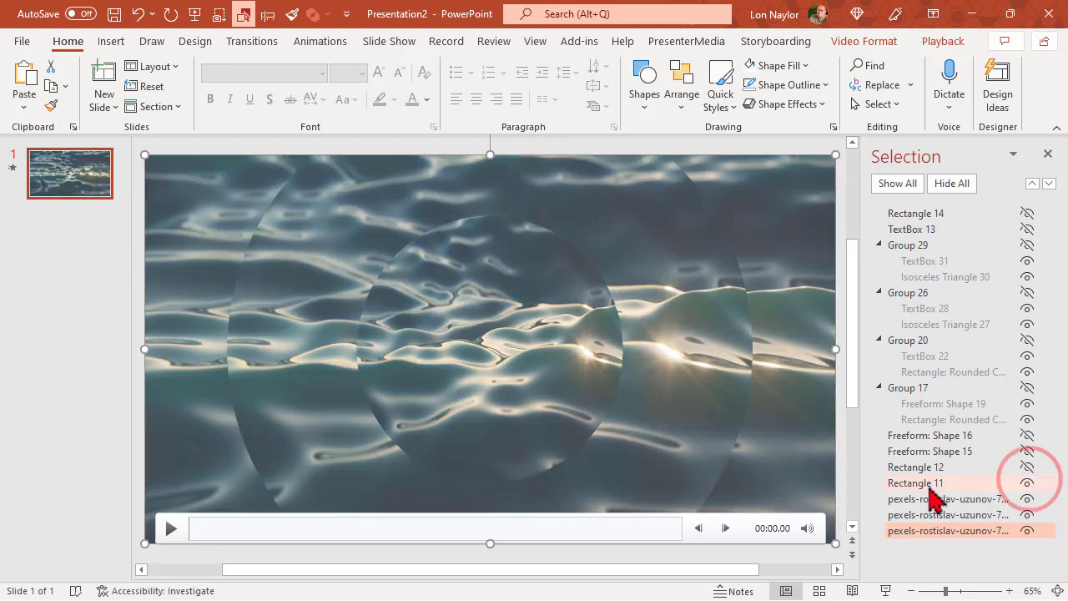
mouse_move(365, 279)
mouse_down()
mouse_move(518, 238)
mouse_move(484, 281)
mouse_move(367, 276)
mouse_up()
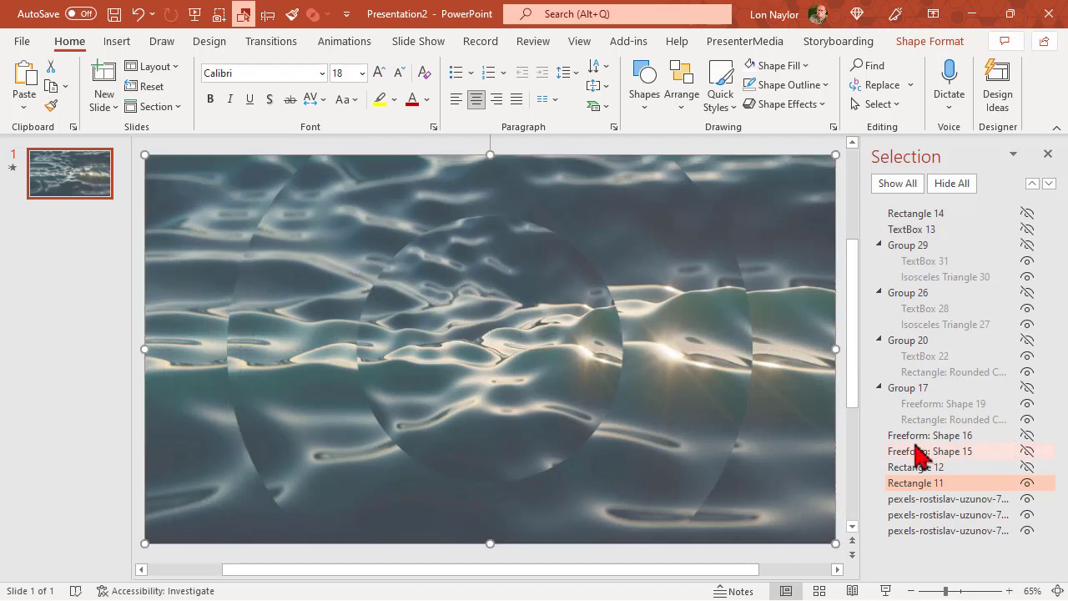
click(12, 167)
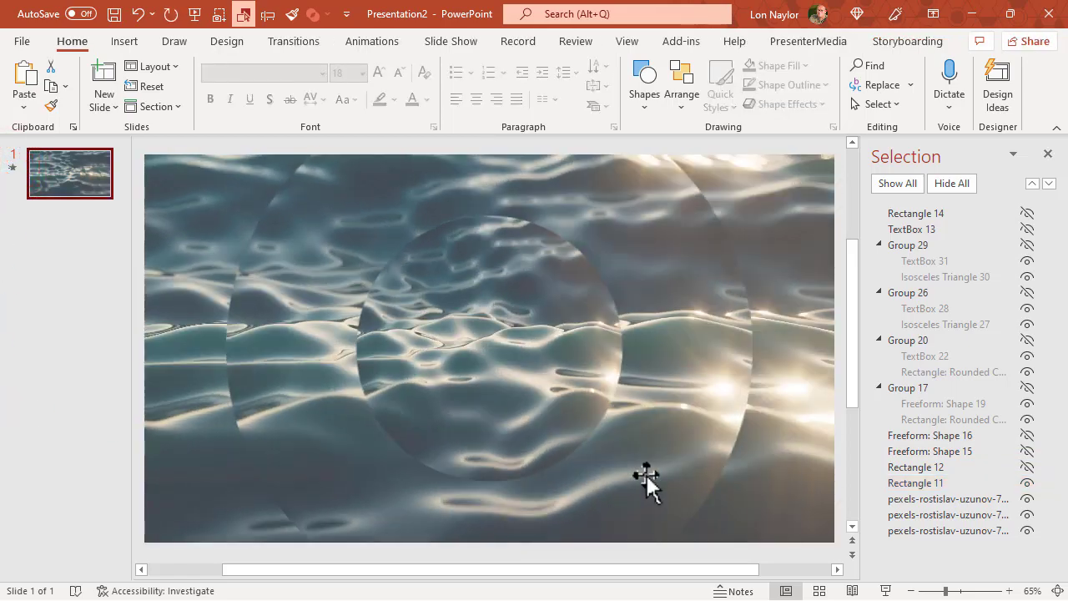
click(11, 167)
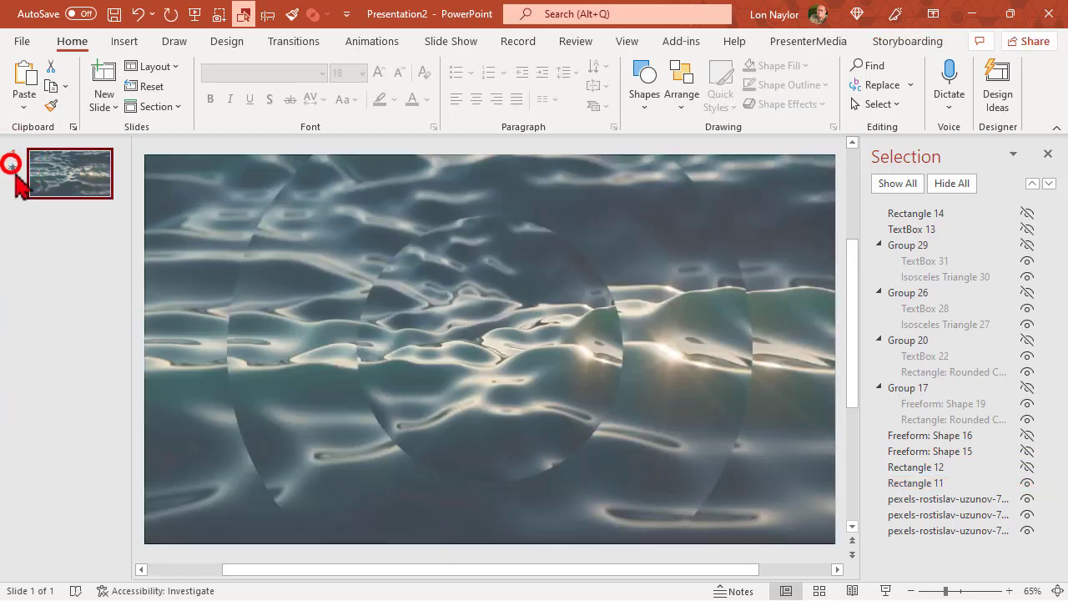
click(1029, 482)
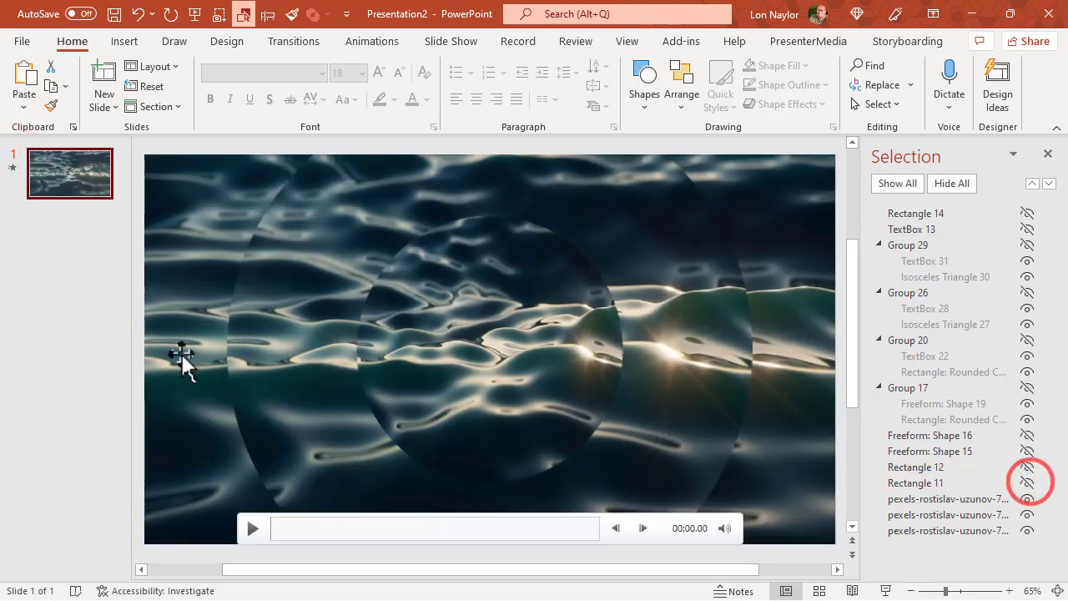
click(13, 167)
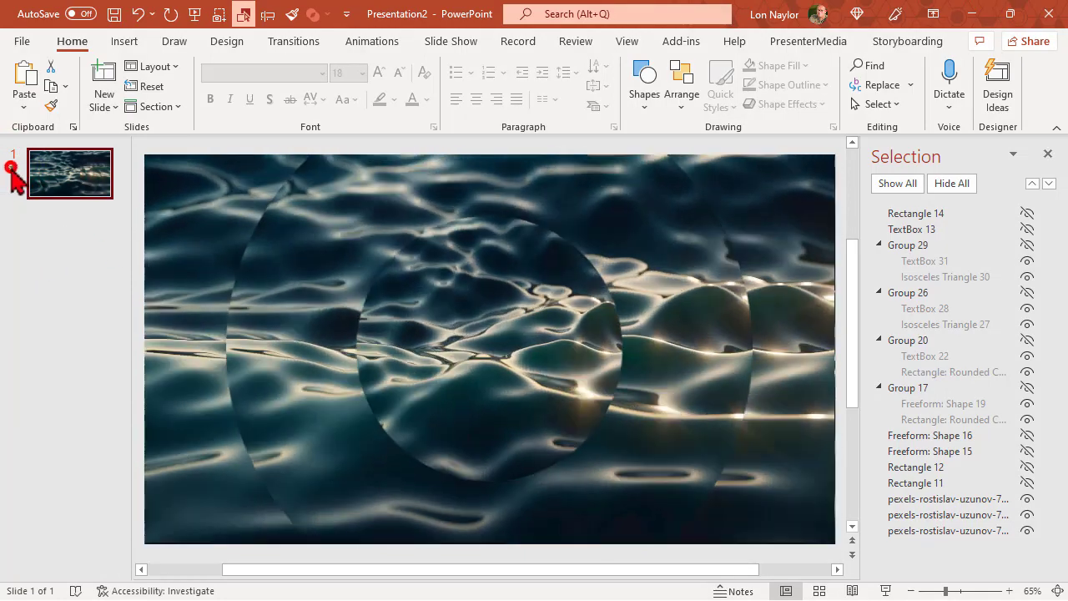
click(12, 167)
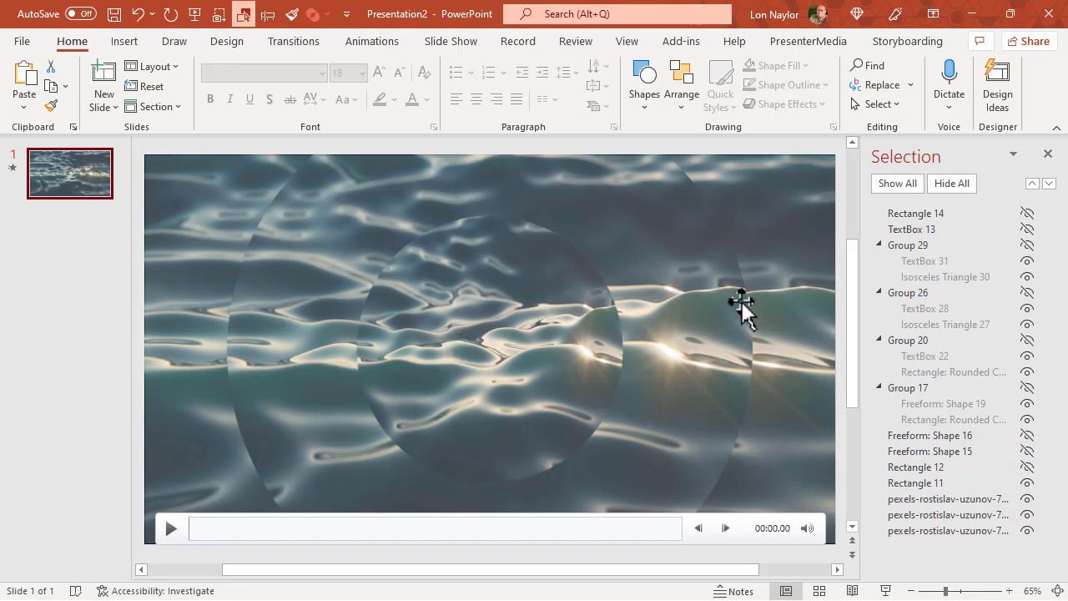
- Unhide both white wave shapes, Freeform Shape 15 top-left and Shape 16 bottom-right
click(1028, 450)
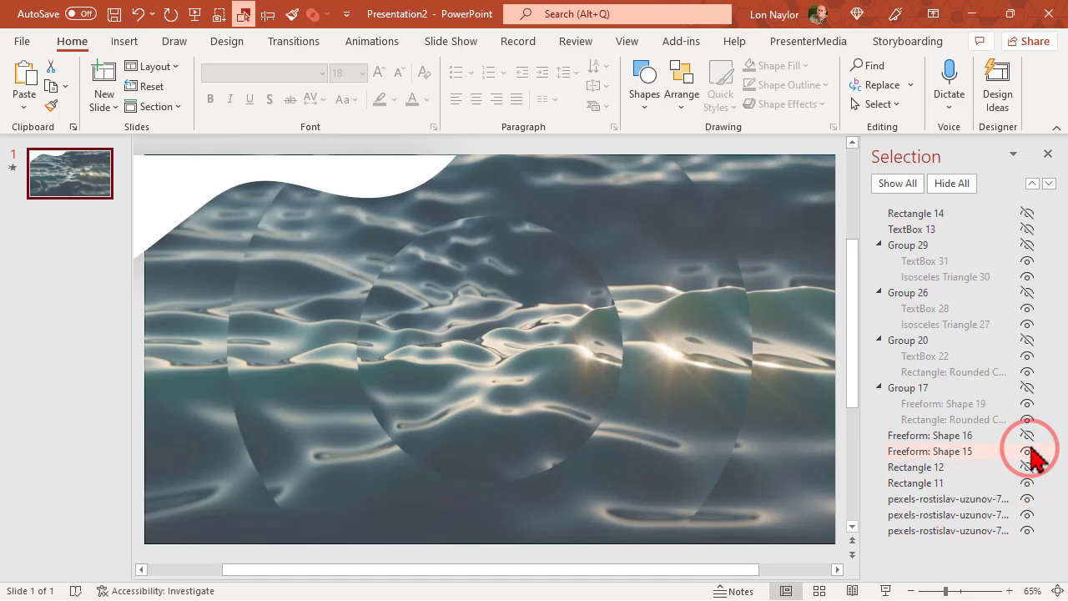
click(1029, 451)
click(1029, 450)
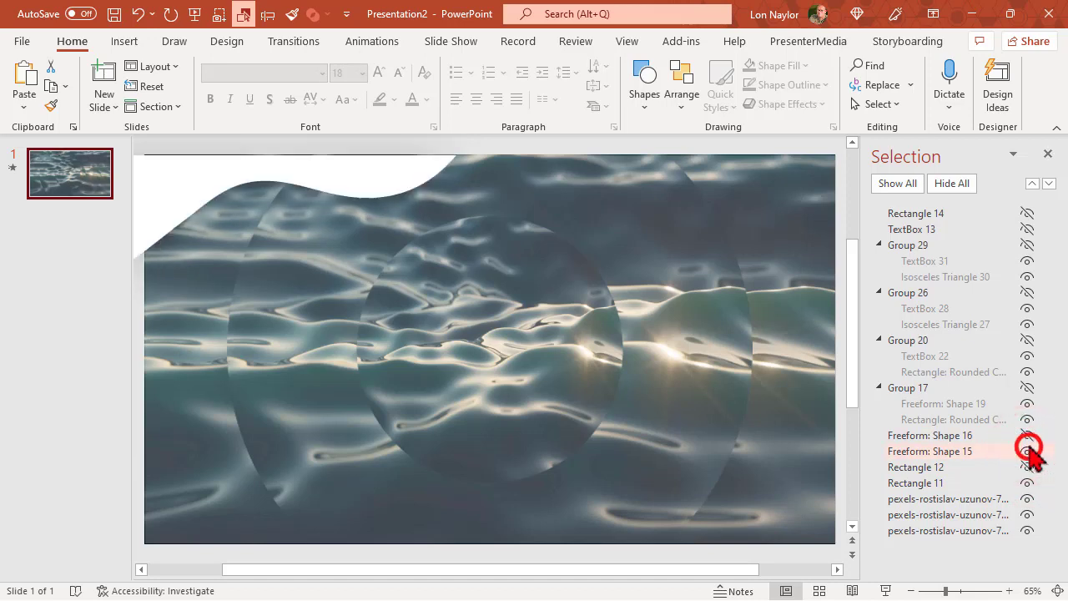
click(1028, 434)
mouse_move(490, 349)
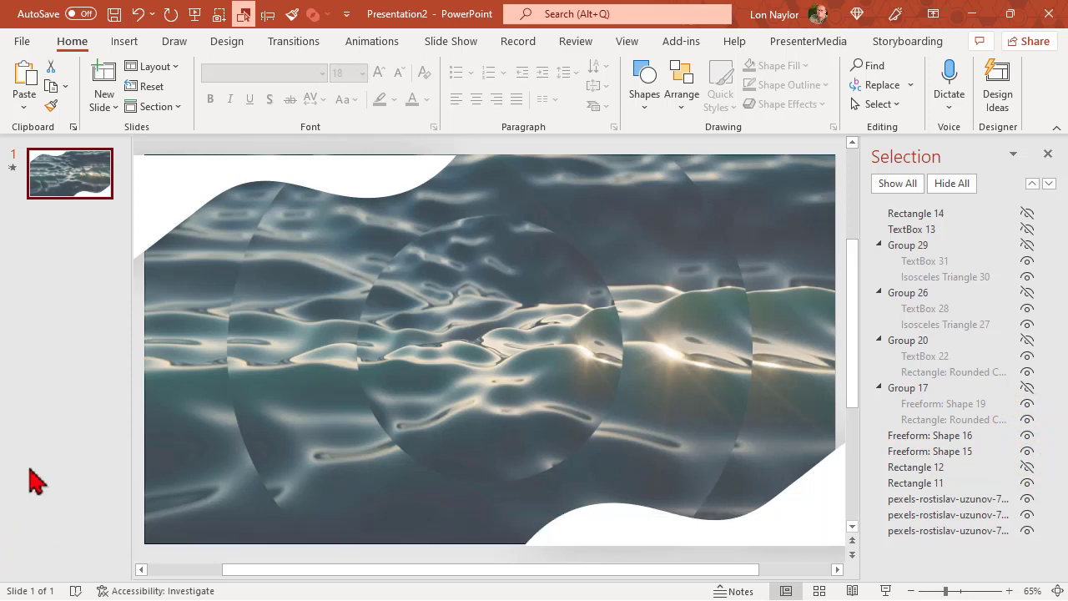
- Set up a Full HD video export with 06.00 seconds spent on each slide
click(20, 45)
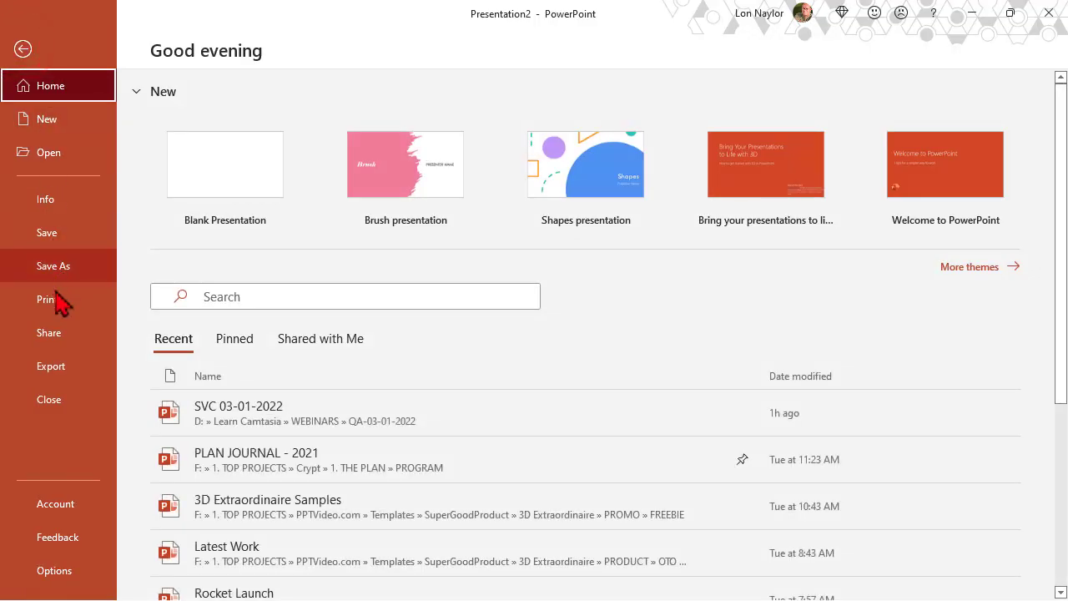
click(64, 372)
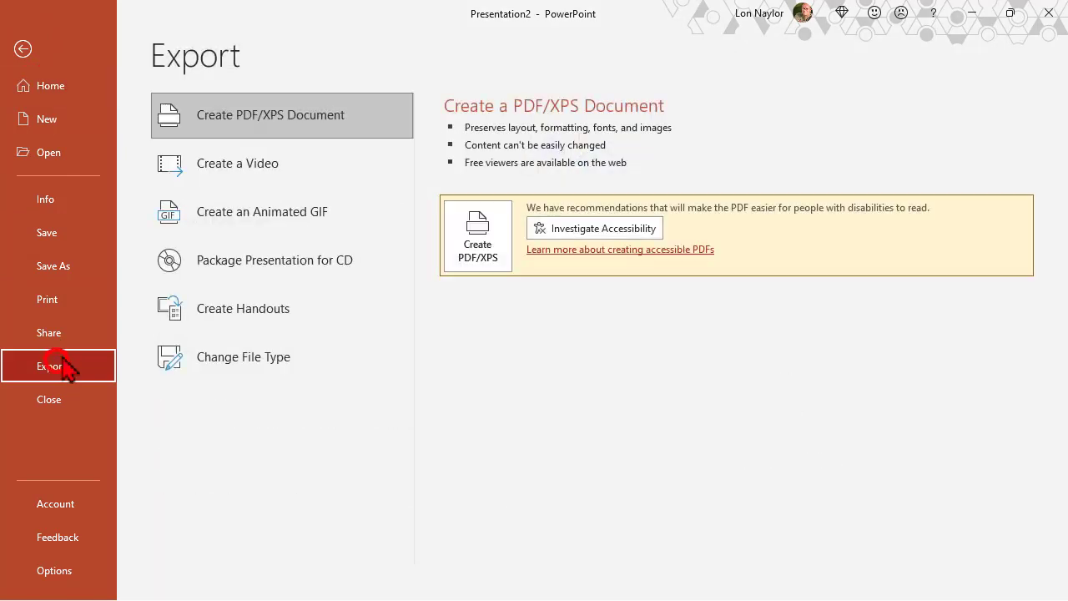
click(262, 164)
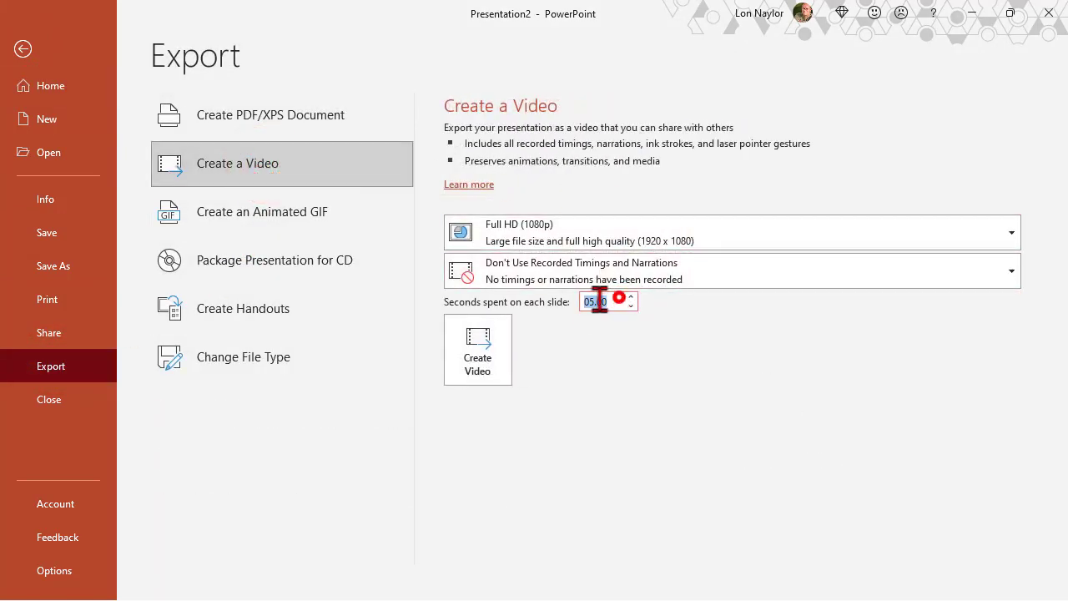
drag(617, 302, 582, 307)
text(6)
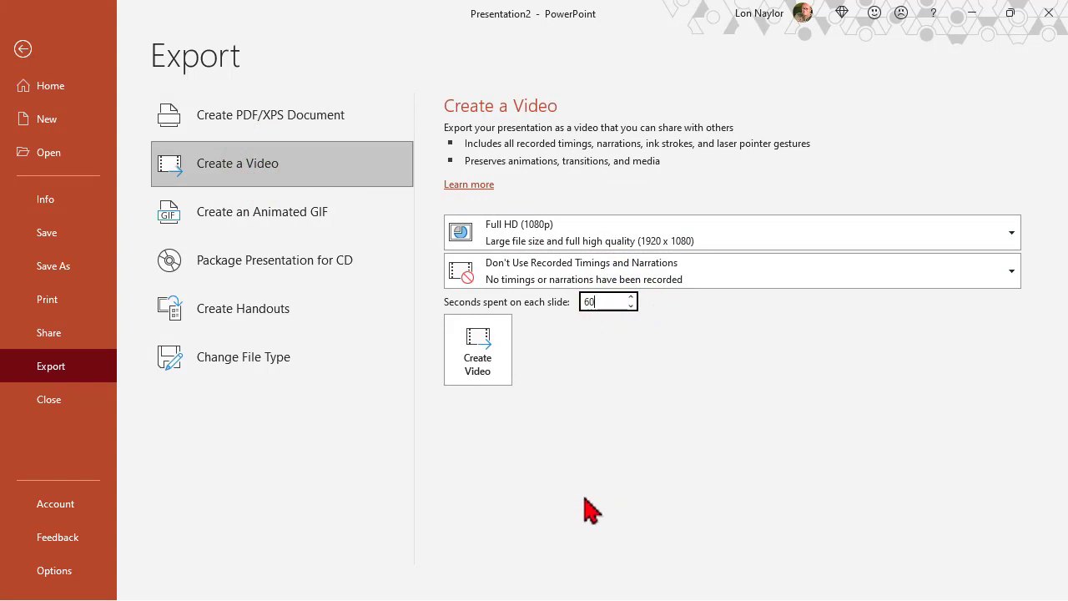
click(573, 441)
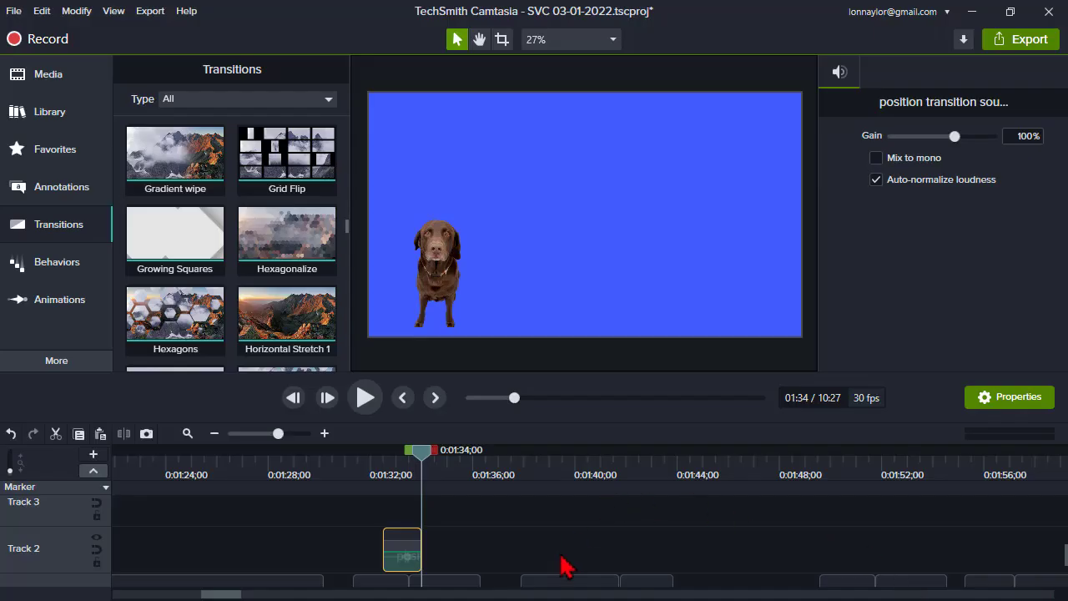
- Play the waves background clip on Track 1 with an enlarged canvas, then stop playback
scroll(568, 568, down, 3)
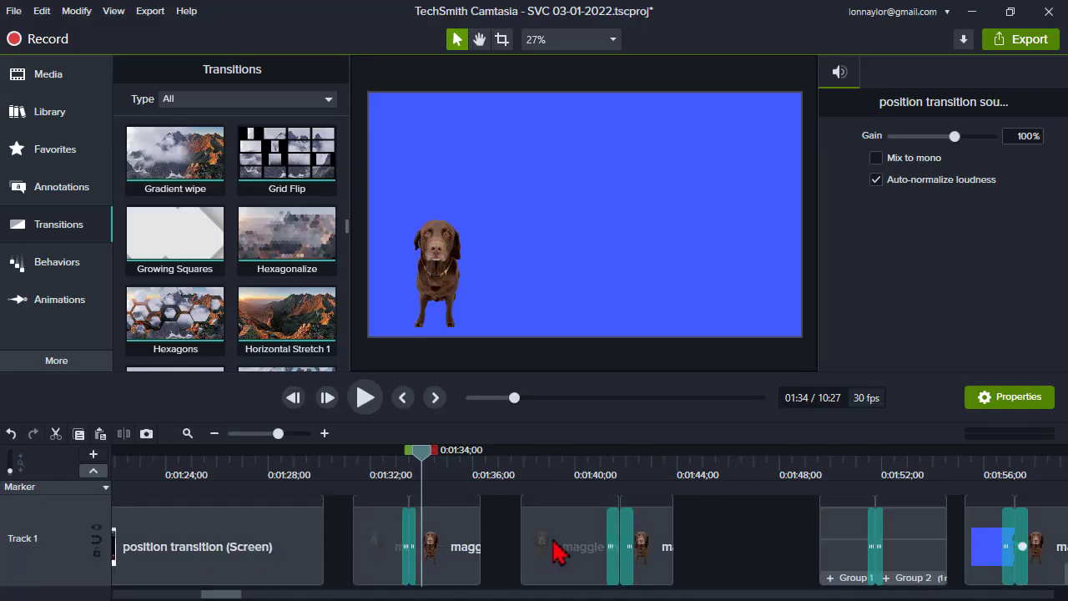
click(243, 474)
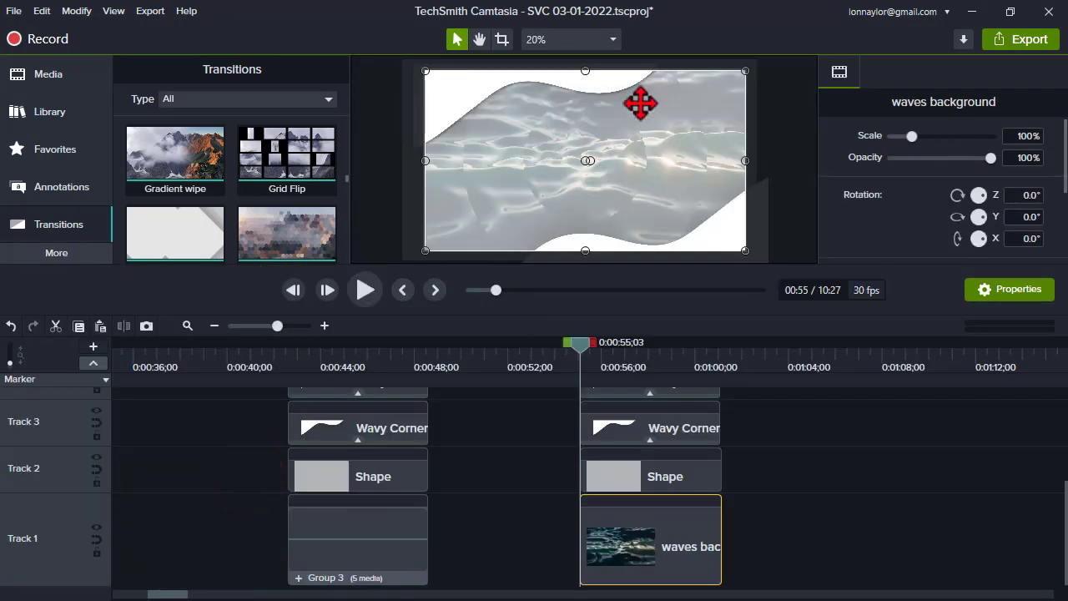
click(367, 298)
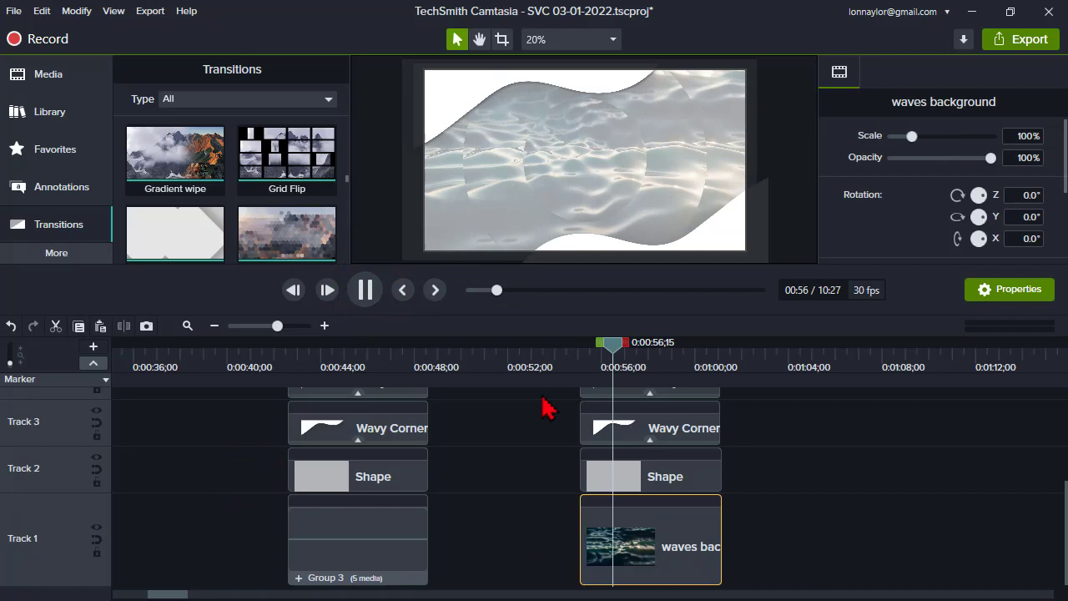
drag(568, 265, 549, 584)
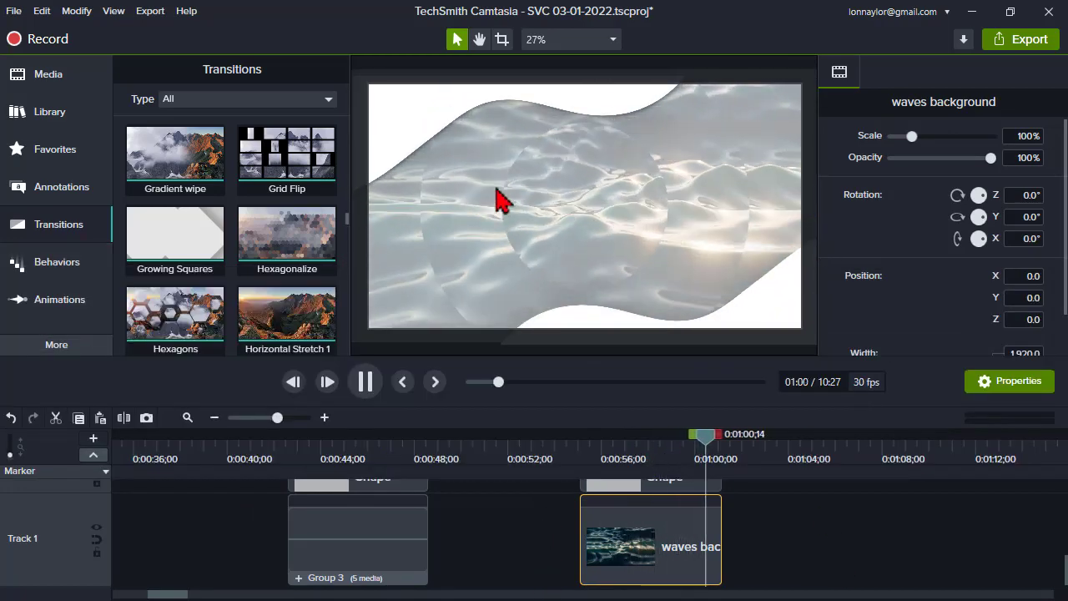
click(417, 390)
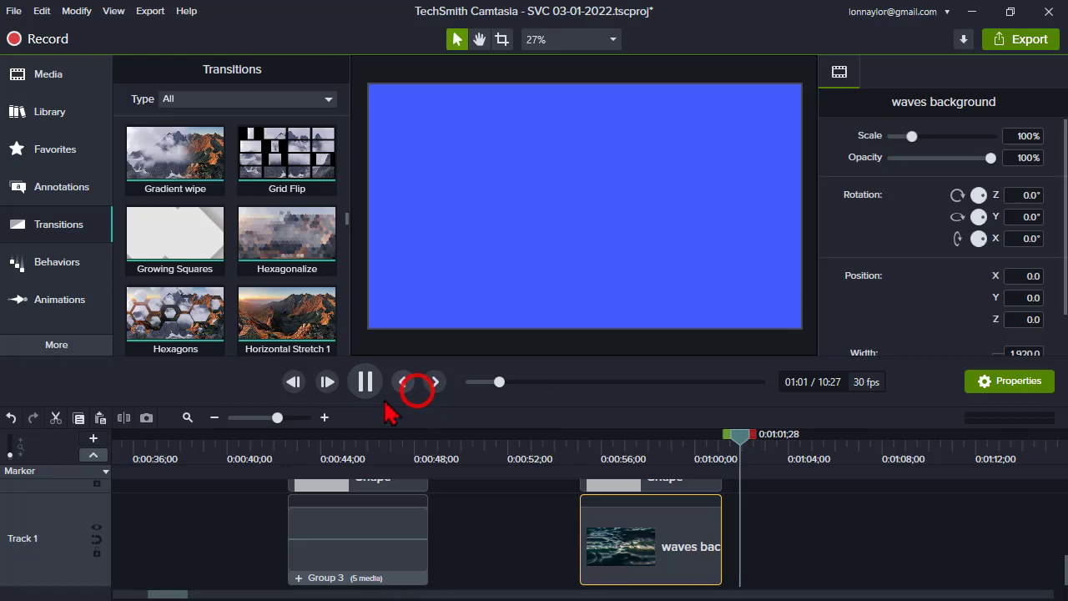
click(622, 455)
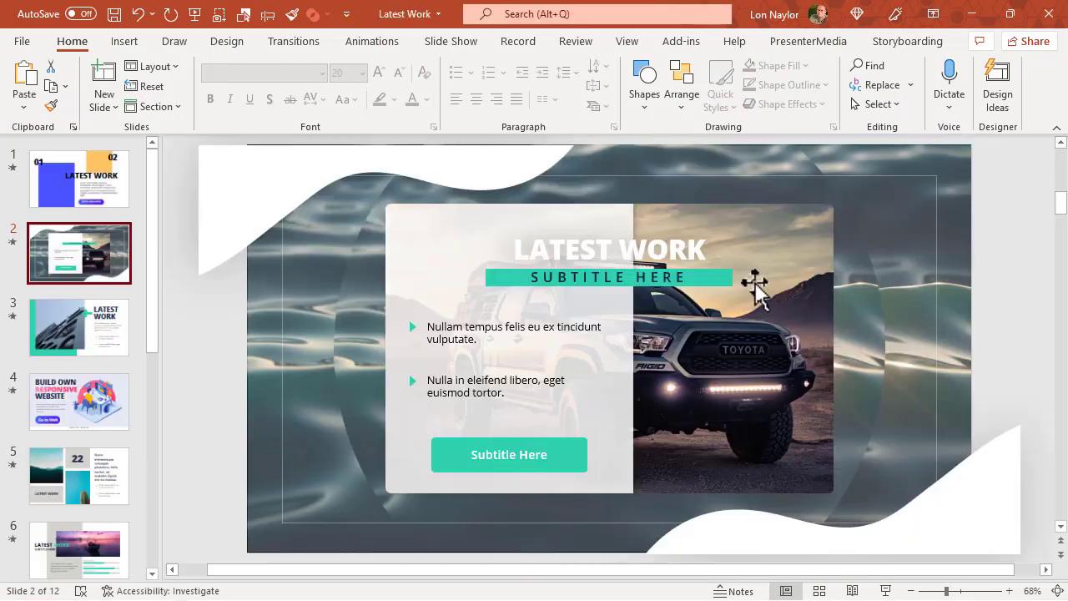
- Nudge the truck photo and text card up-left, replay slide 2's animations, and check objects
click(727, 326)
mouse_move(692, 329)
mouse_down()
mouse_move(673, 313)
mouse_move(699, 323)
mouse_up()
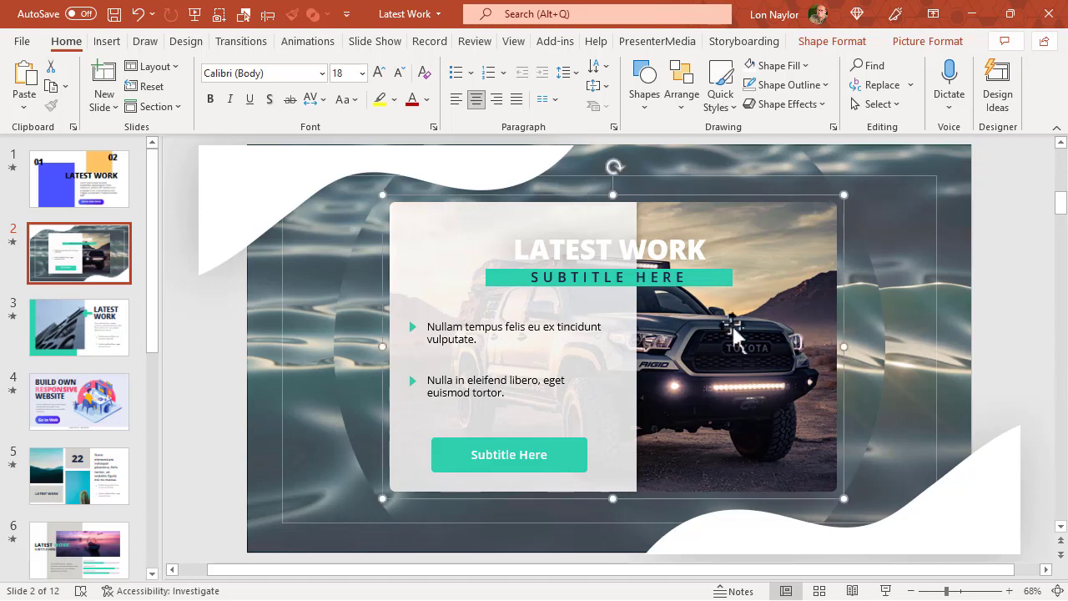
click(12, 242)
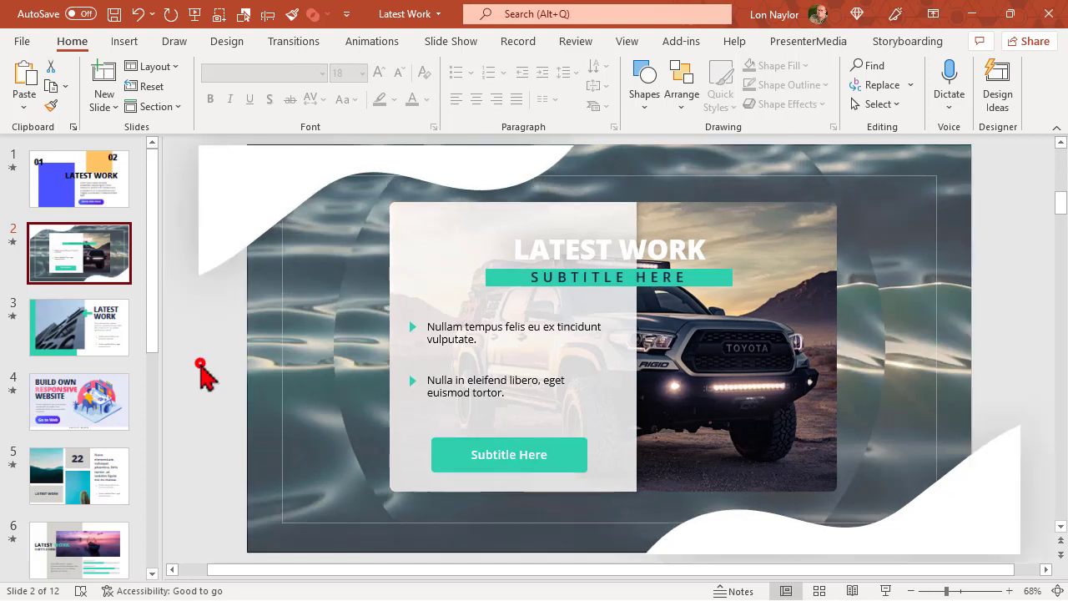
click(530, 458)
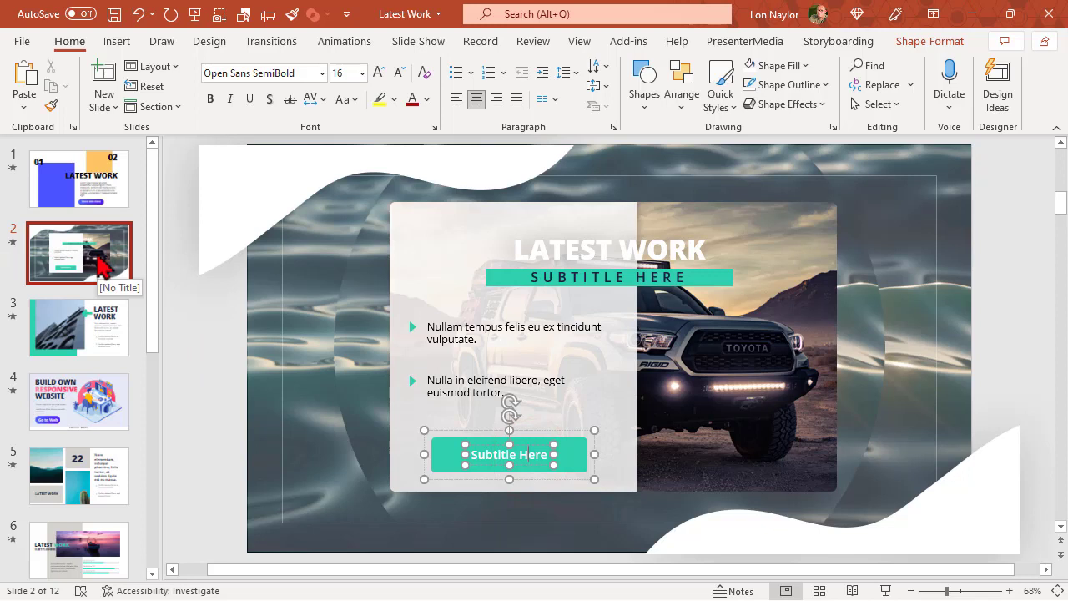
click(256, 321)
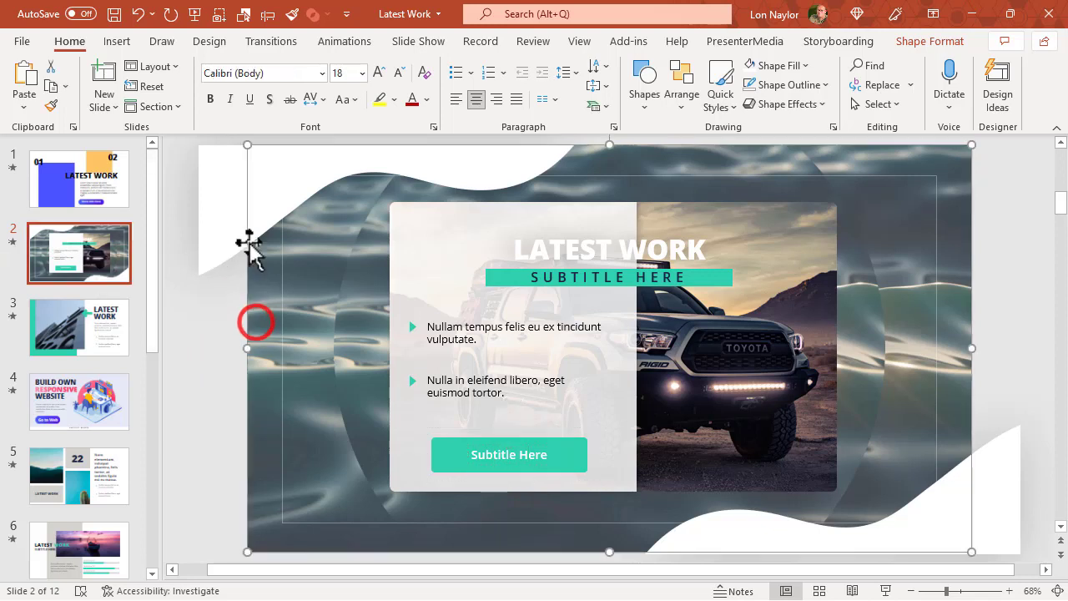
click(202, 364)
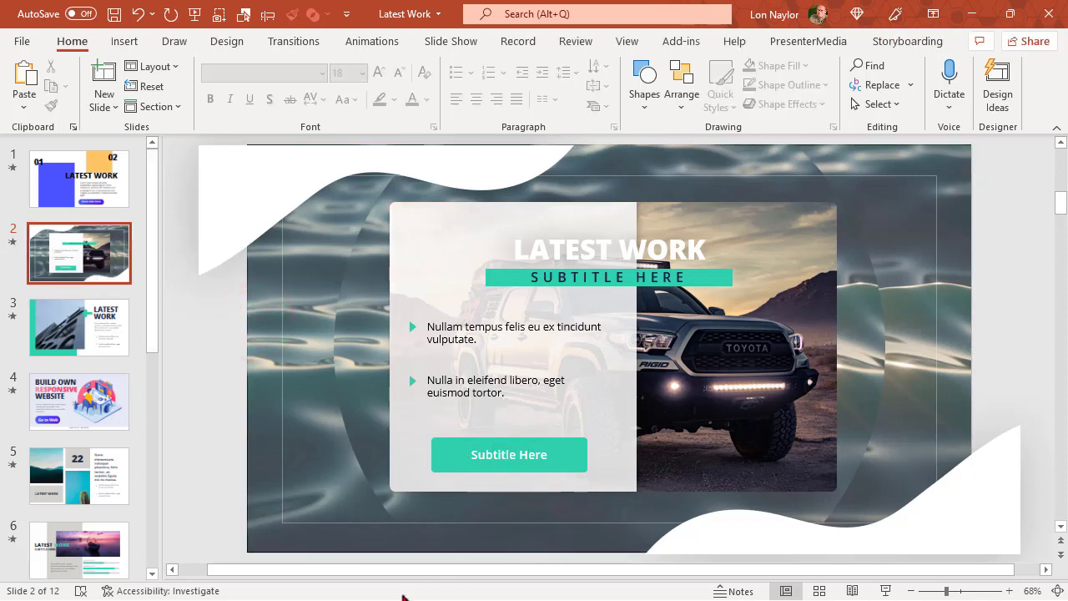
- Switch to slide 4, the Build Own Responsive Website layout
click(107, 409)
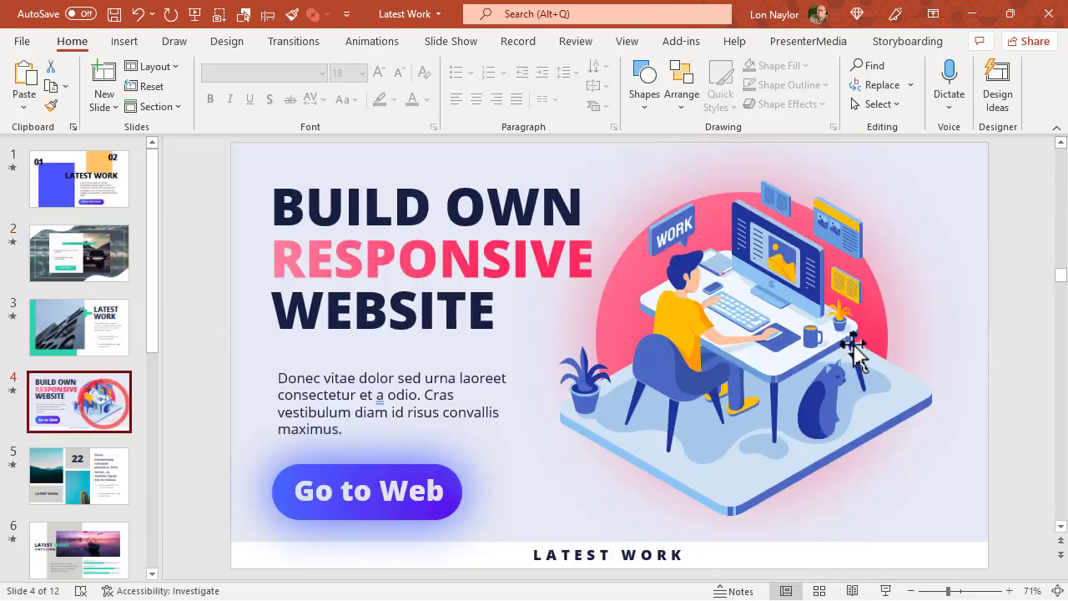